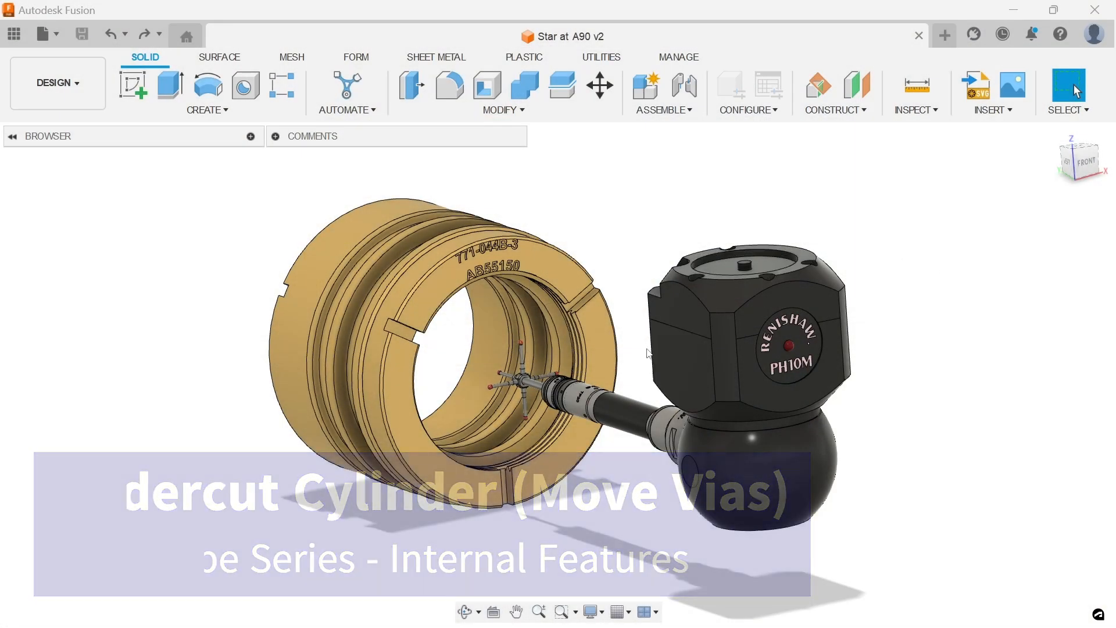
# Step: Examine the undercut cylinder face inside the bore and the star probe reaching it
pyautogui.keyDown('shift'); pyautogui.moveTo(649, 353); pyautogui.dragTo(583, 349, button='middle'); pyautogui.keyUp('shift')
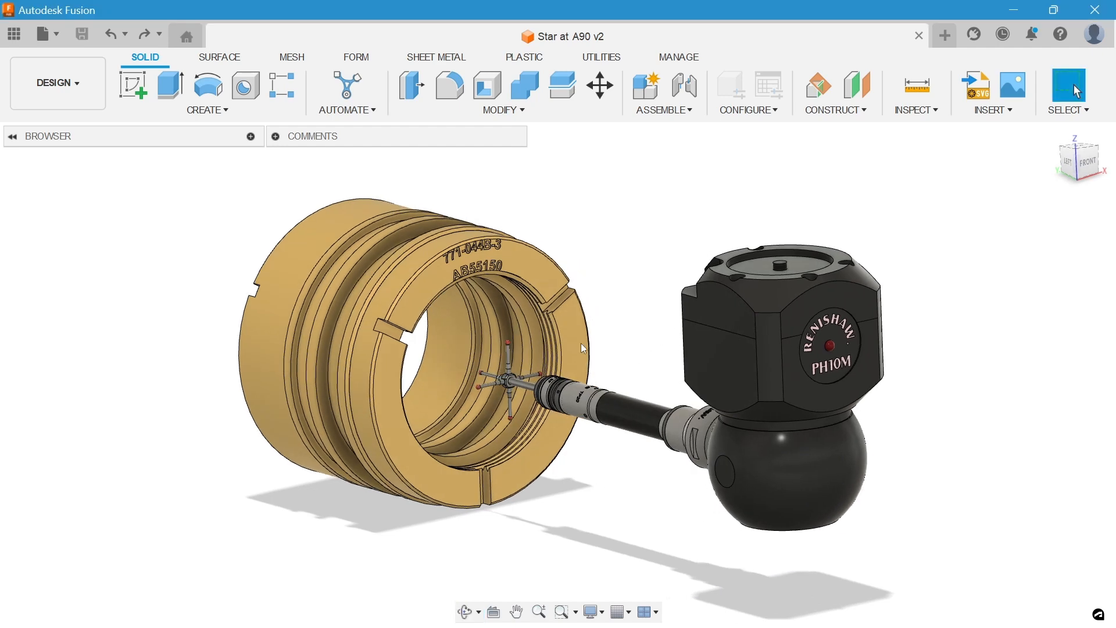
pyautogui.scroll(3, 584, 349)
pyautogui.click(506, 354)
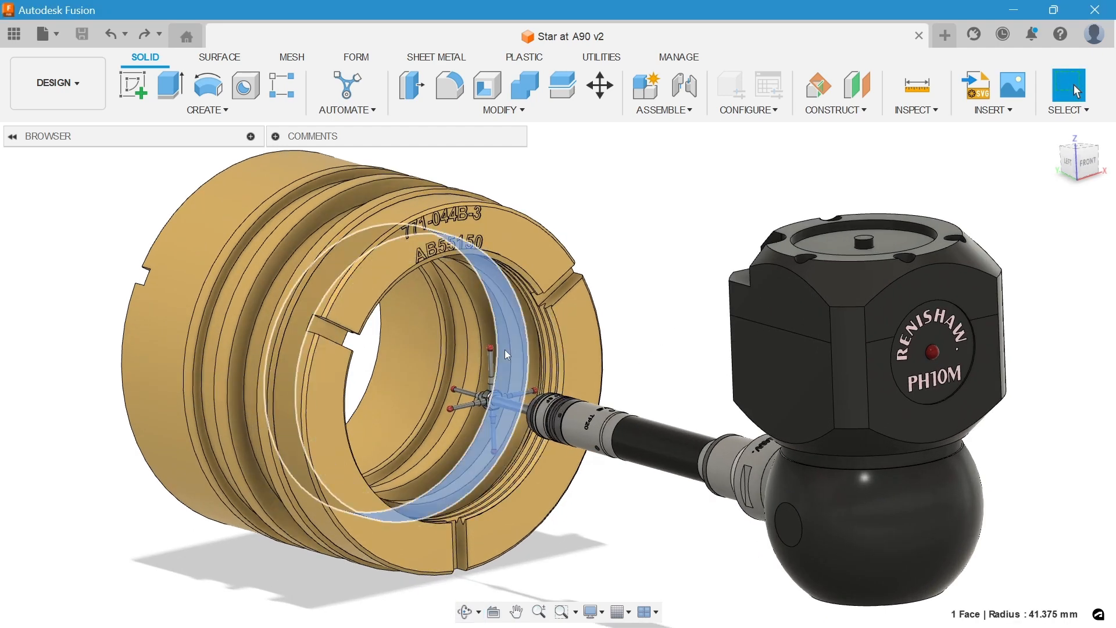
pyautogui.moveTo(650, 346)
pyautogui.keyDown('shift'); pyautogui.mouseDown(button='middle')
pyautogui.moveTo(682, 331)
pyautogui.moveTo(645, 346)
pyautogui.mouseUp(button='middle'); pyautogui.keyUp('shift')
pyautogui.scroll(-4, 645, 346)
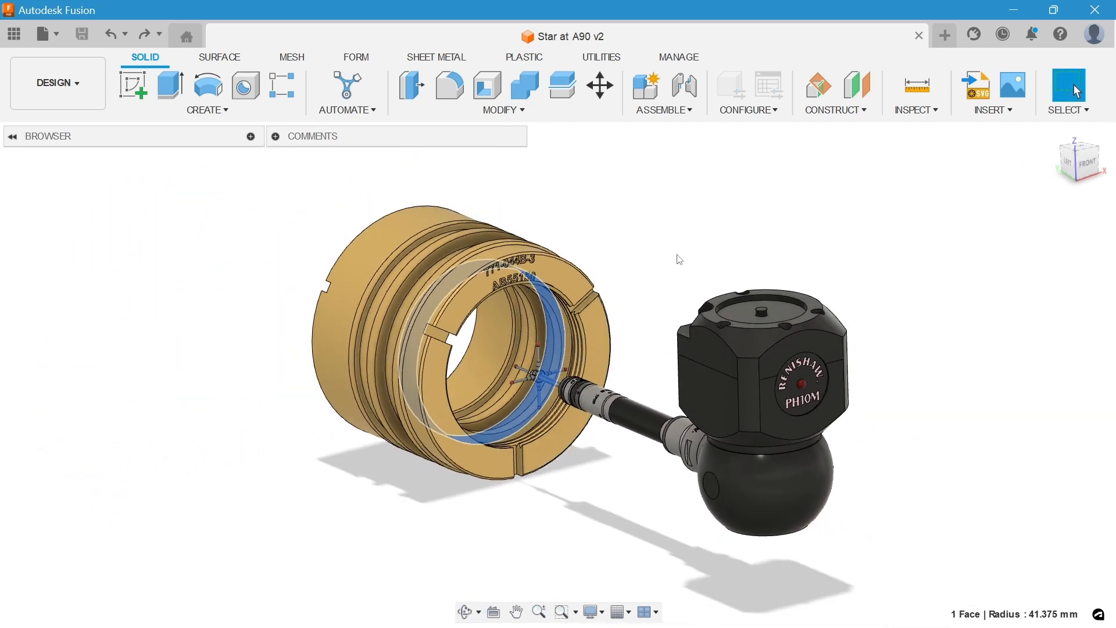
pyautogui.scroll(2, 687, 240)
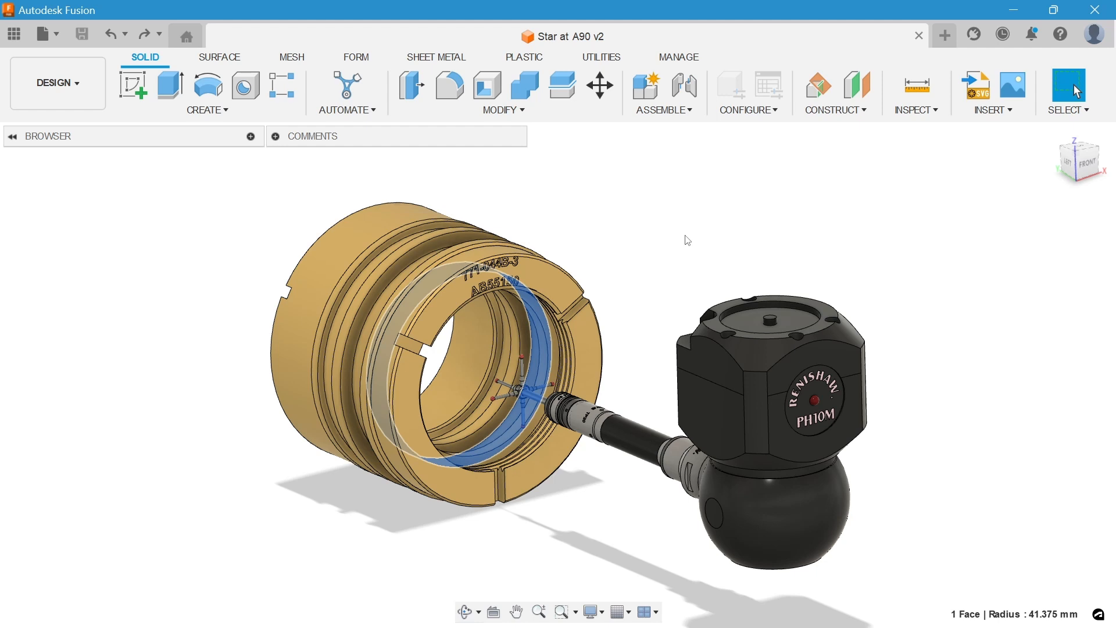
# Step: Switch to Aberlink 3D and start a new cylinder feature for the internal undercut
pyautogui.moveTo(492, 627)
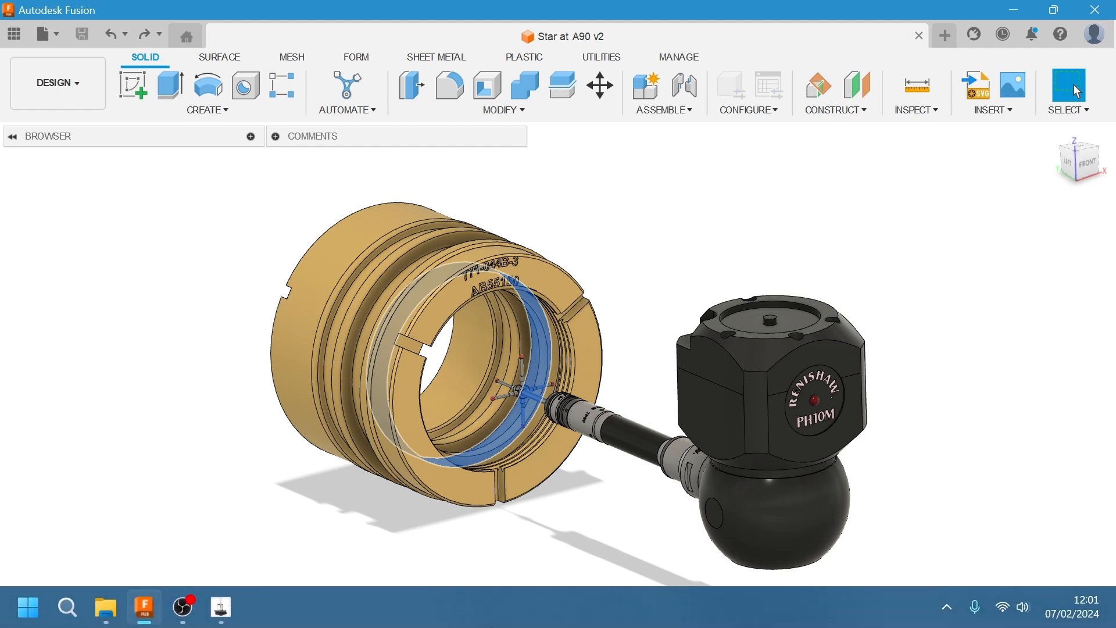
pyautogui.click(221, 608)
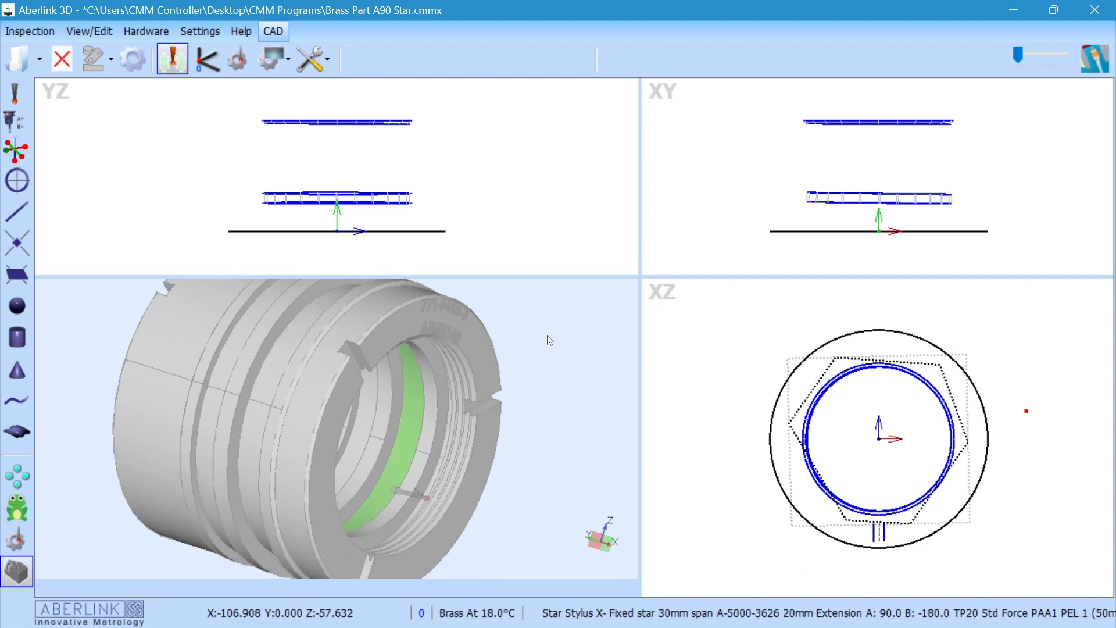
pyautogui.scroll(5, 500, 361)
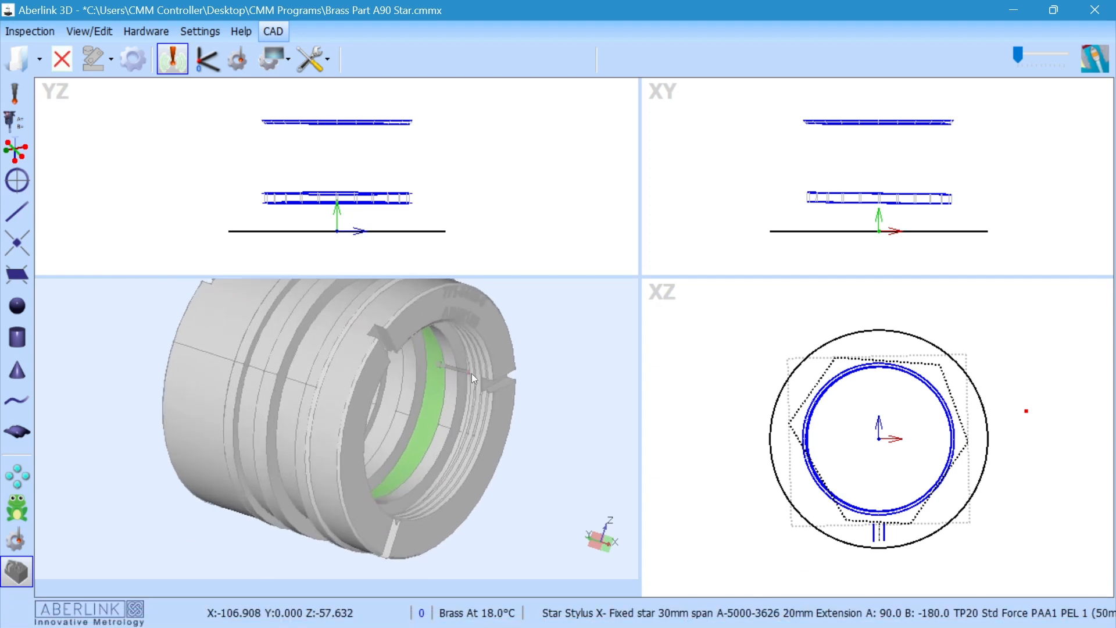
pyautogui.moveTo(534, 399); pyautogui.dragTo(525, 388, button='middle')
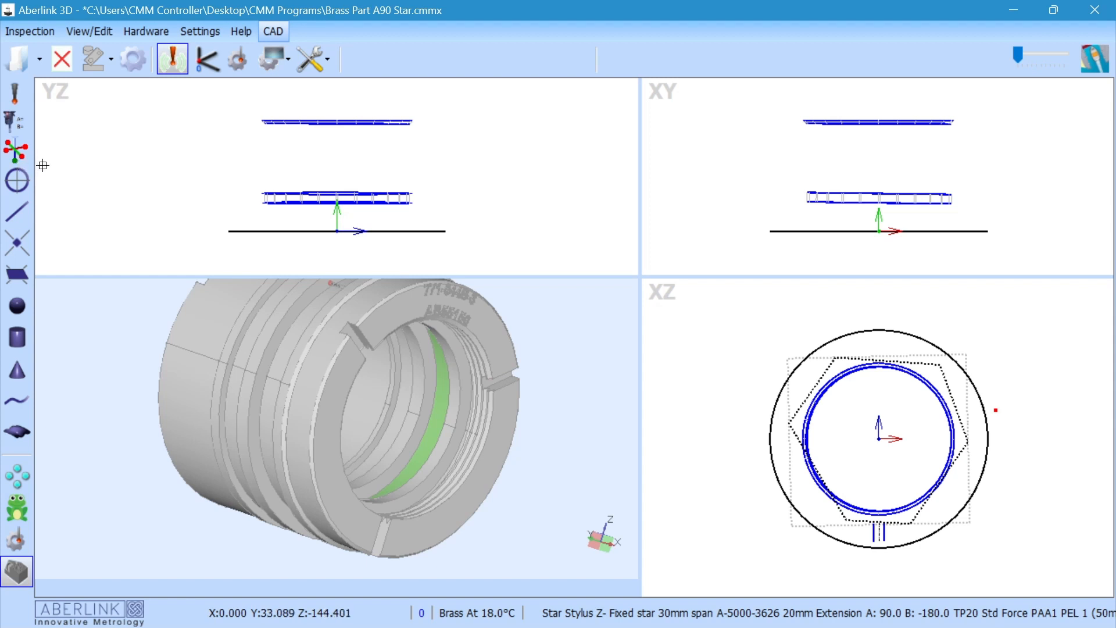
pyautogui.click(19, 338)
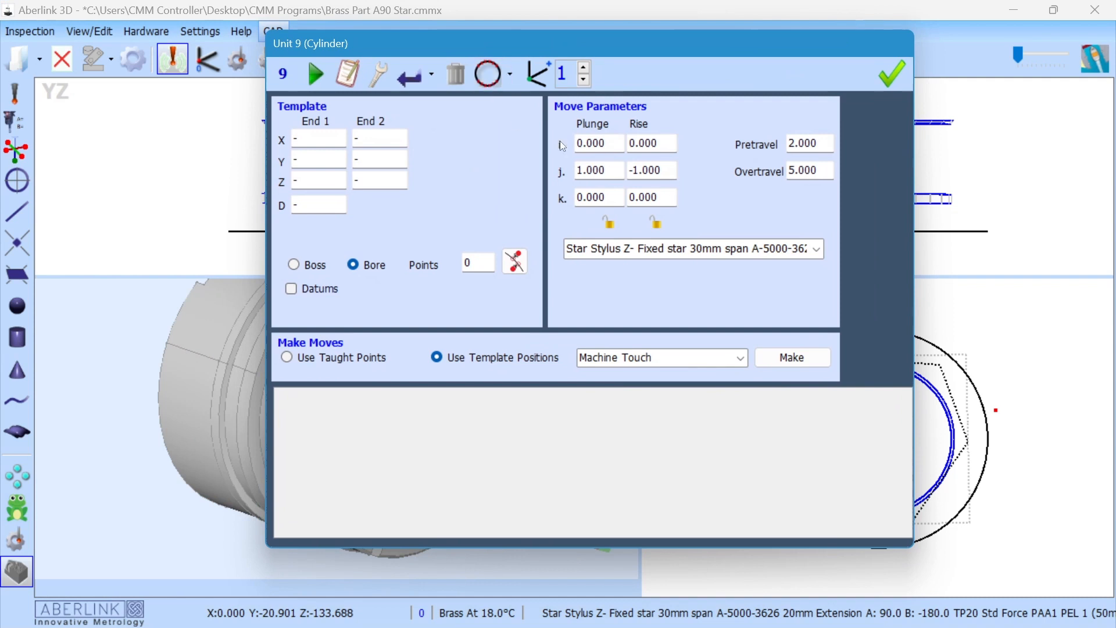
# Step: Check the cylinder's results view, return to its move parameters, and lock the plunge and rise vectors
pyautogui.click(488, 74)
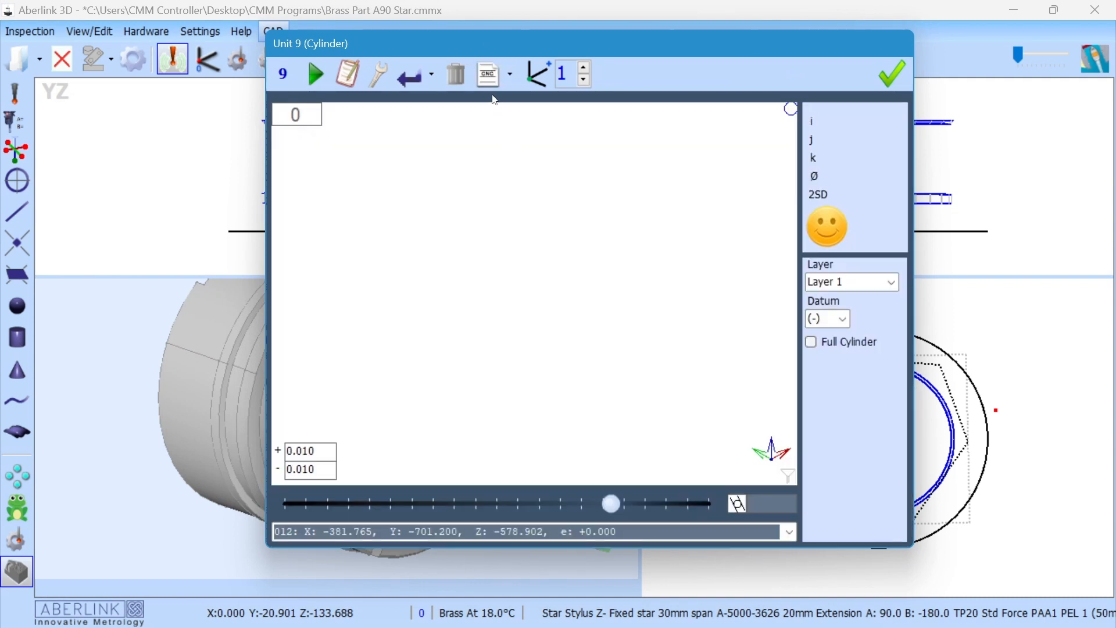
pyautogui.click(488, 74)
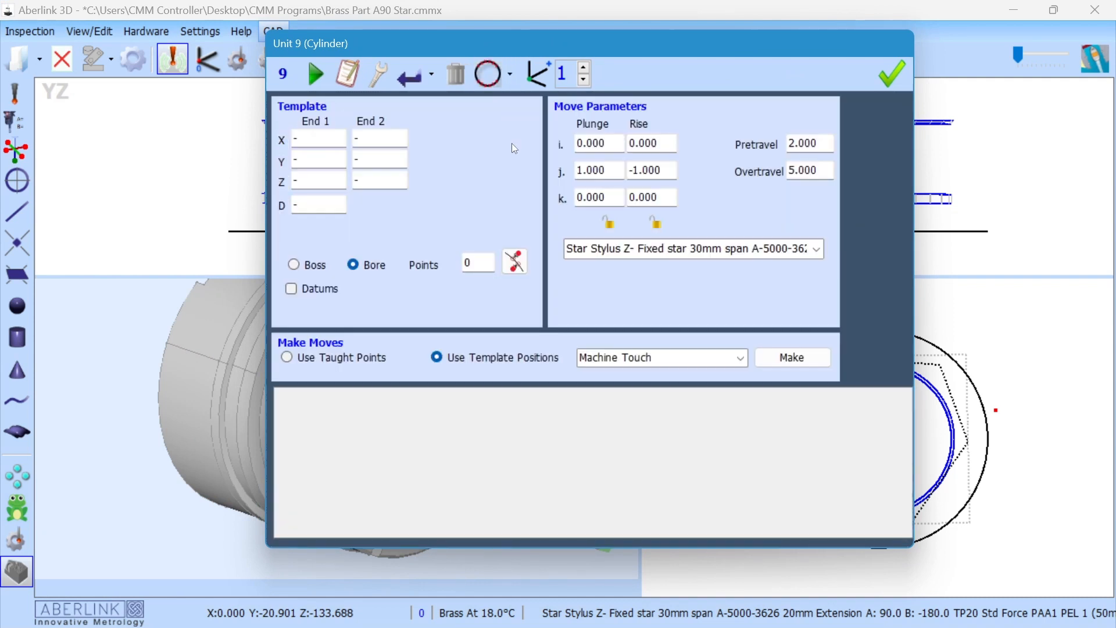
pyautogui.click(609, 225)
pyautogui.click(656, 224)
# Step: Select Star Stylus X- and pick the internal undercut face as the cylinder, using all available star tips
pyautogui.moveTo(508, 47); pyautogui.dragTo(778, 119)
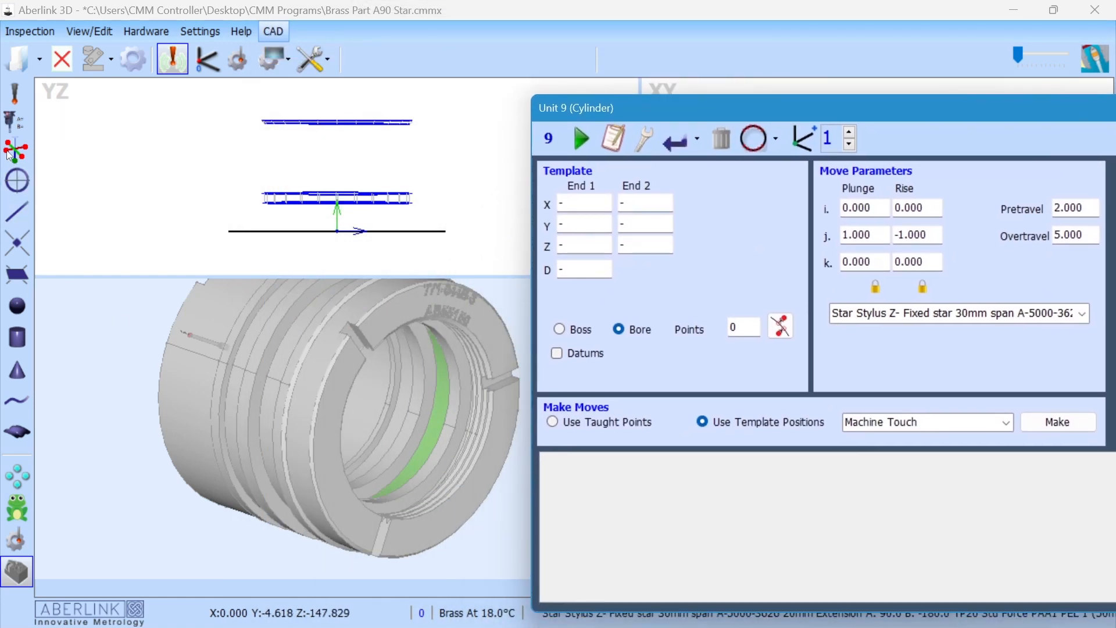
pyautogui.click(360, 478)
pyautogui.scroll(5, 452, 408)
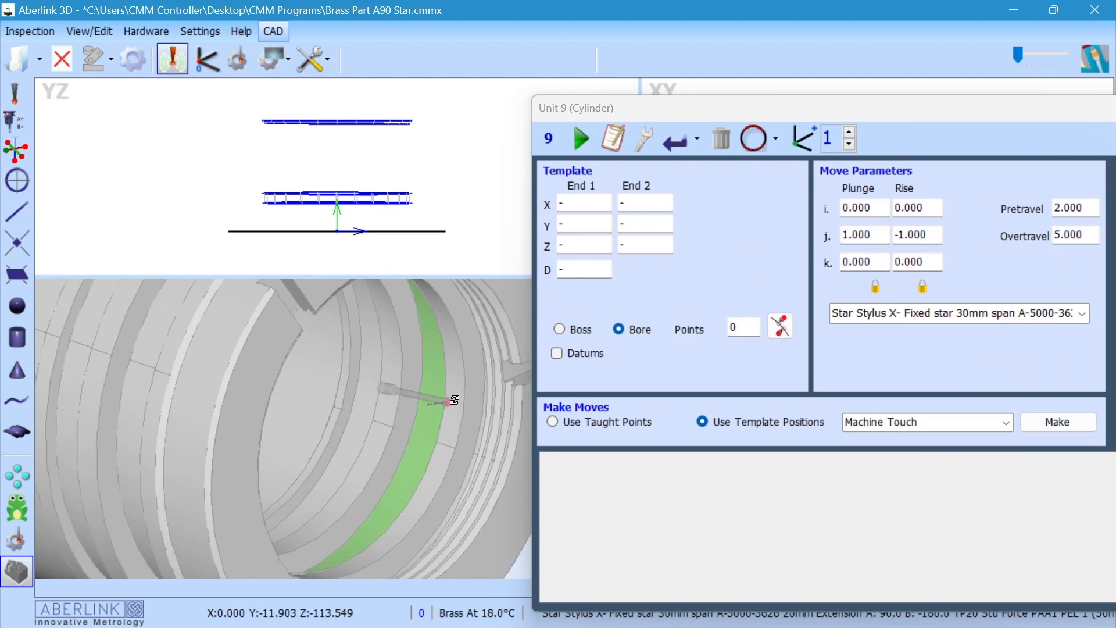
pyautogui.moveTo(453, 402); pyautogui.dragTo(470, 406, button='middle')
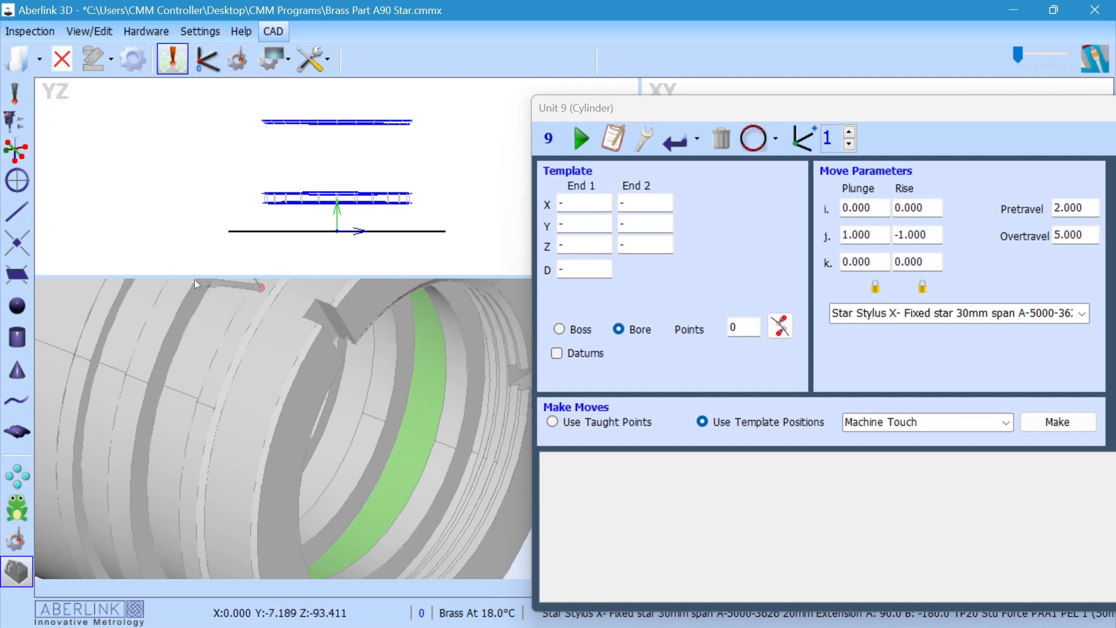
pyautogui.moveTo(421, 423); pyautogui.dragTo(432, 427, button='middle')
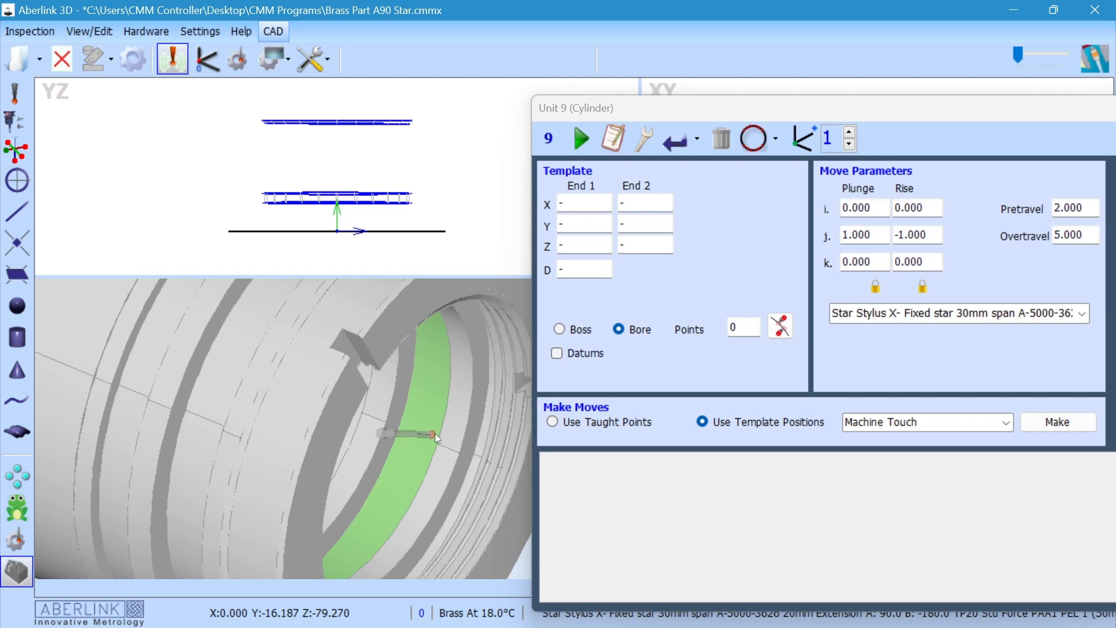
pyautogui.click(431, 434)
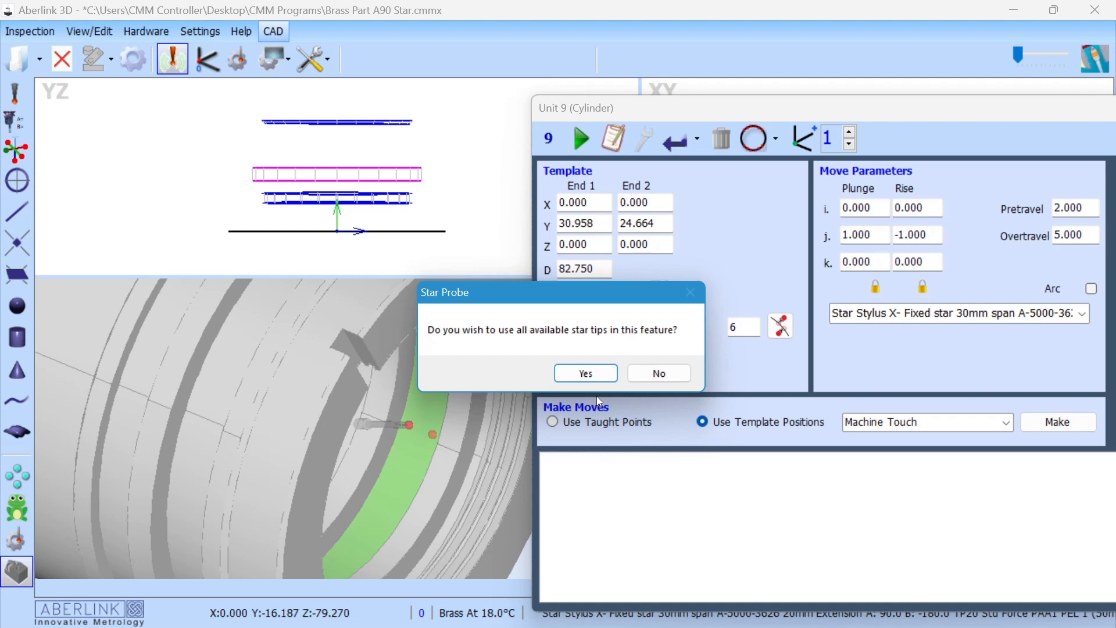
pyautogui.click(585, 373)
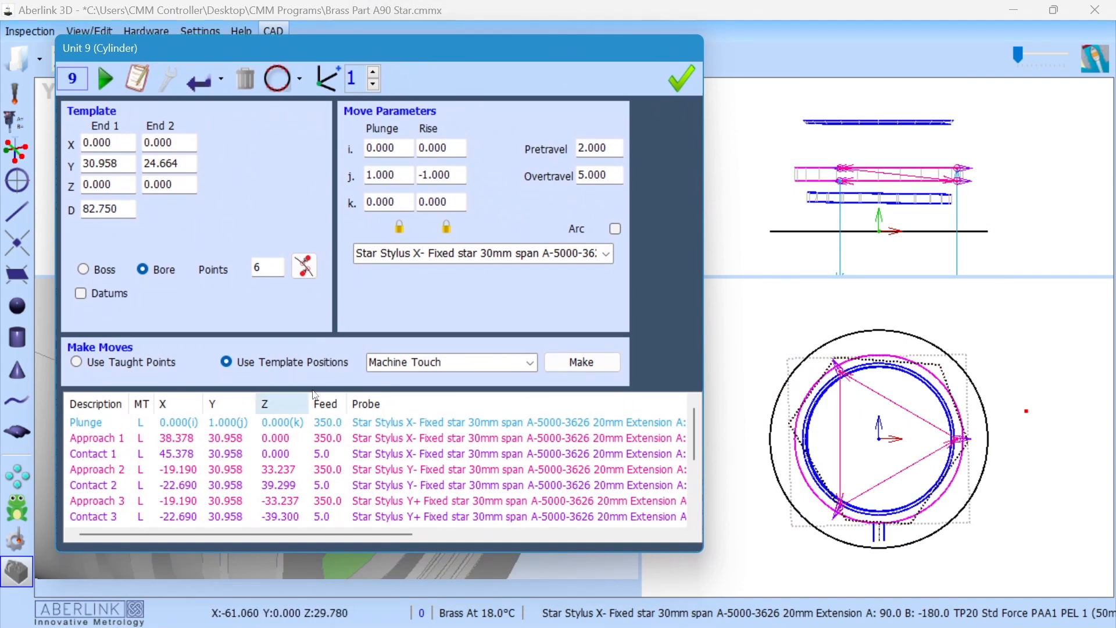
# Step: Set the cylinder's points to 3,4 and regenerate its moves using all available star tips
pyautogui.moveTo(269, 267); pyautogui.dragTo(205, 276)
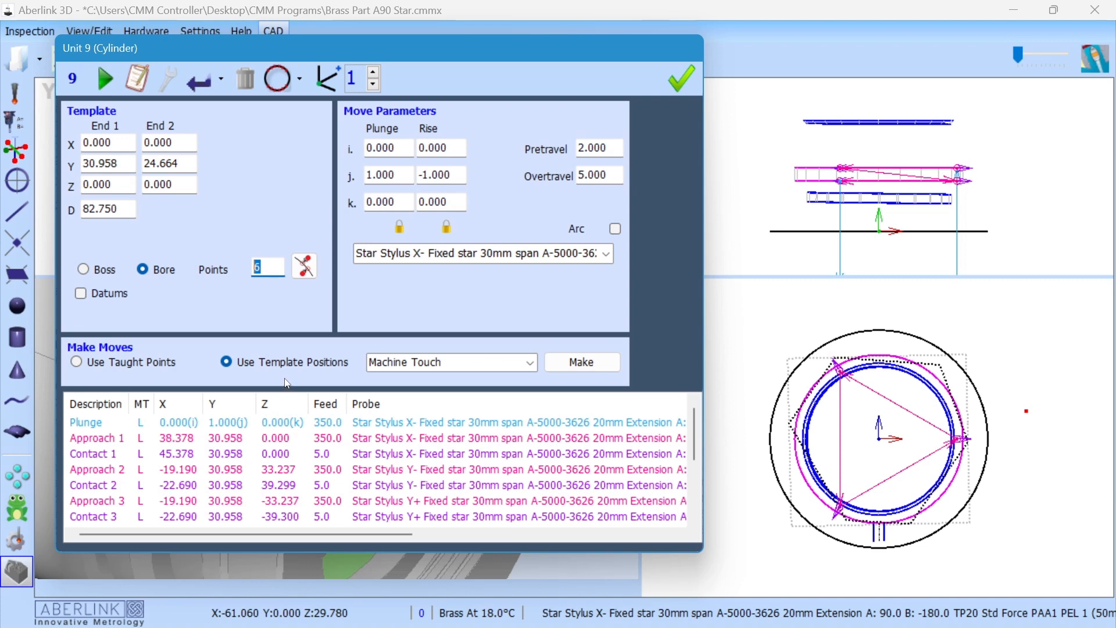
pyautogui.write('3,4')
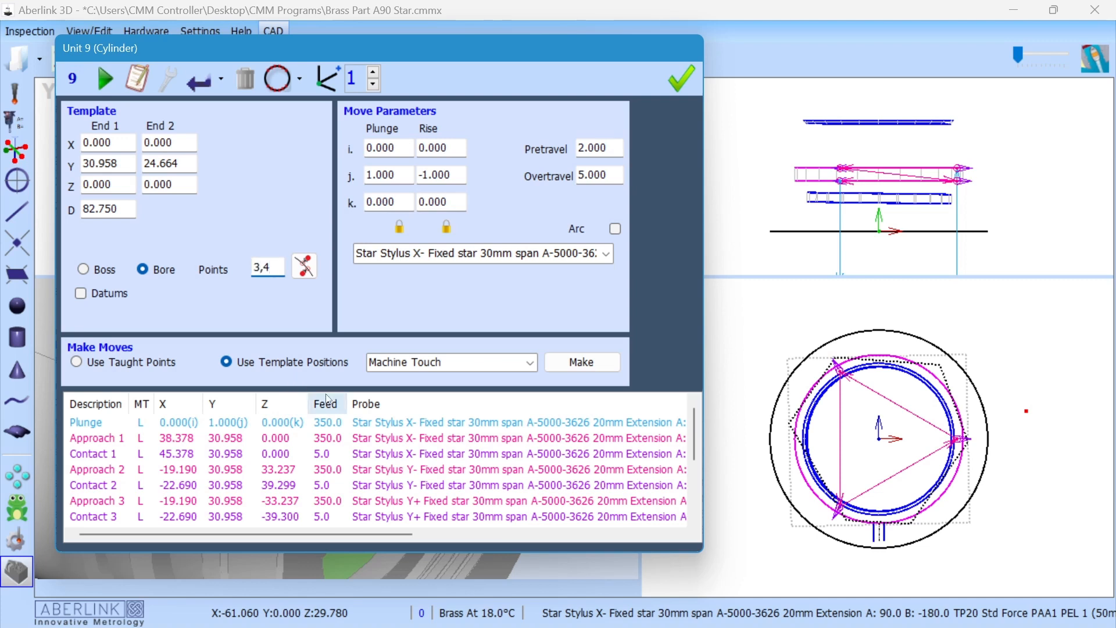
pyautogui.click(593, 371)
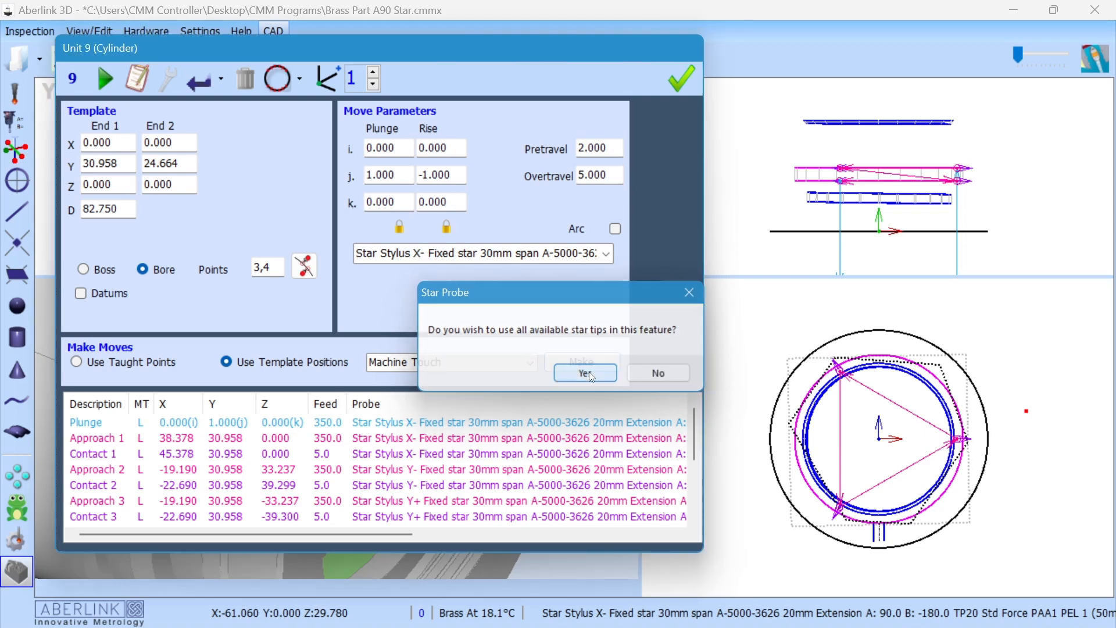
pyautogui.click(585, 373)
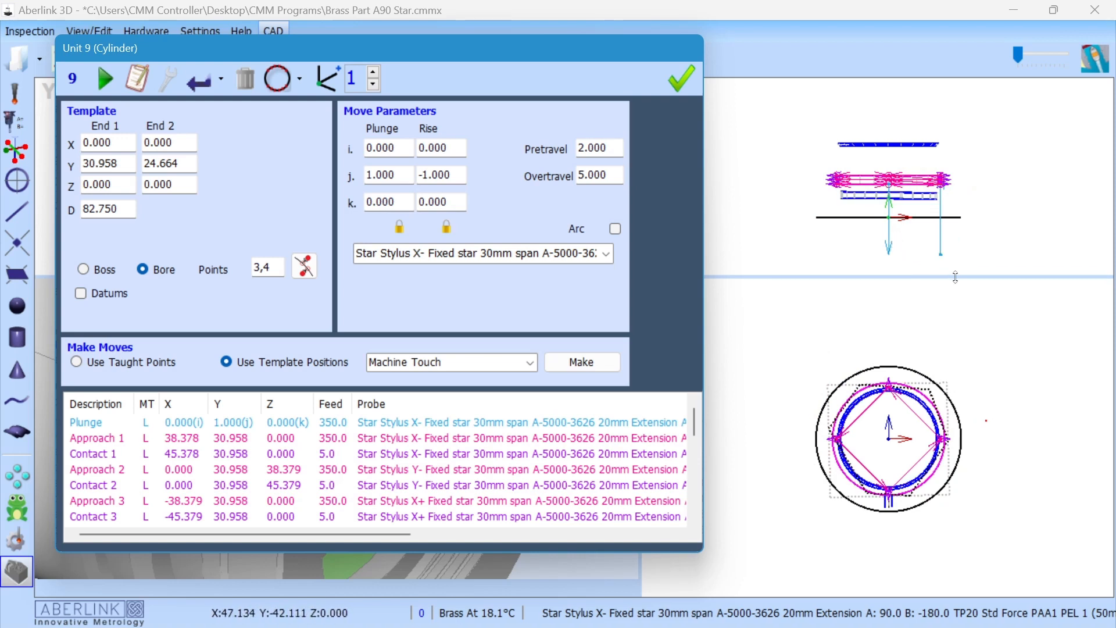
# Step: Toggle Show Face Details off and on, and read the plane details of the internal shoulder and the ring's end face
pyautogui.moveTo(414, 53); pyautogui.dragTo(763, 150)
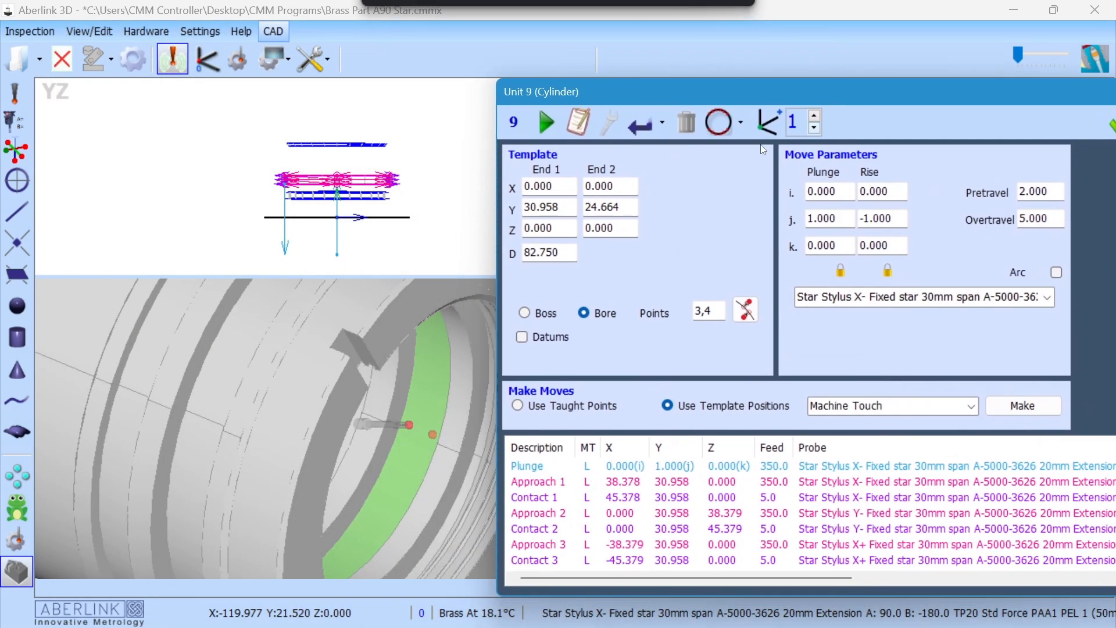
pyautogui.scroll(-3, 256, 297)
pyautogui.moveTo(381, 381); pyautogui.dragTo(335, 373, button='middle')
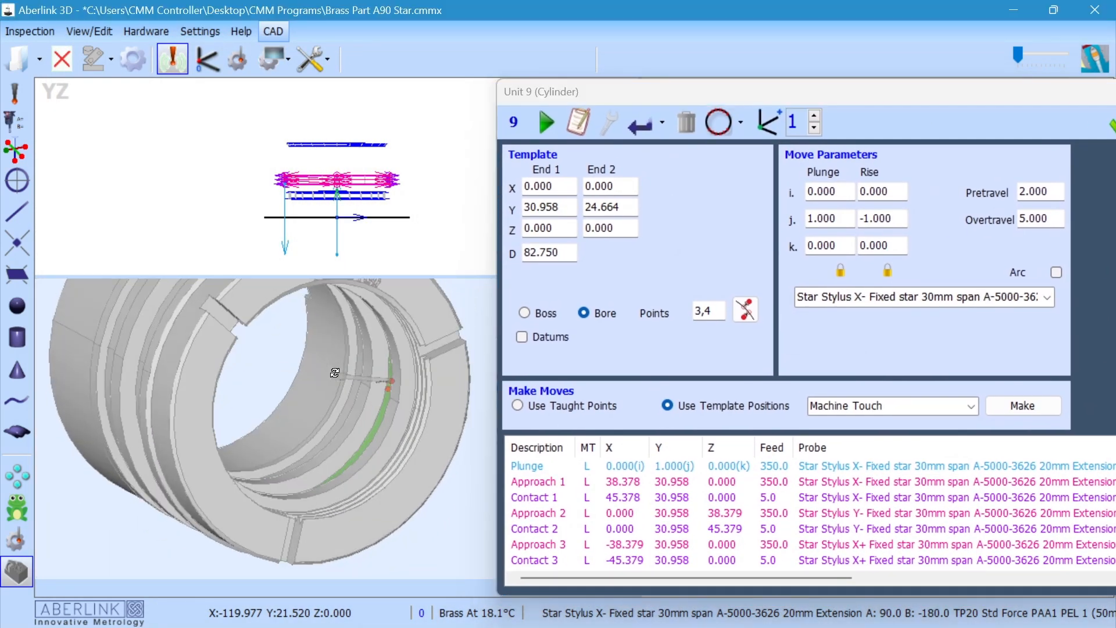
pyautogui.click(314, 59)
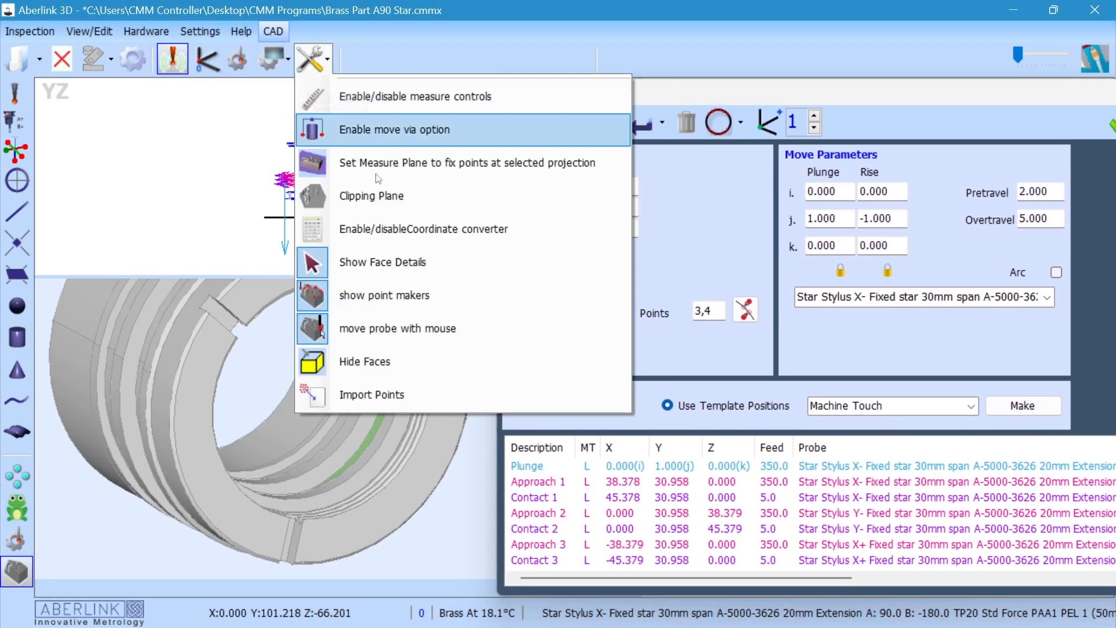
pyautogui.click(401, 270)
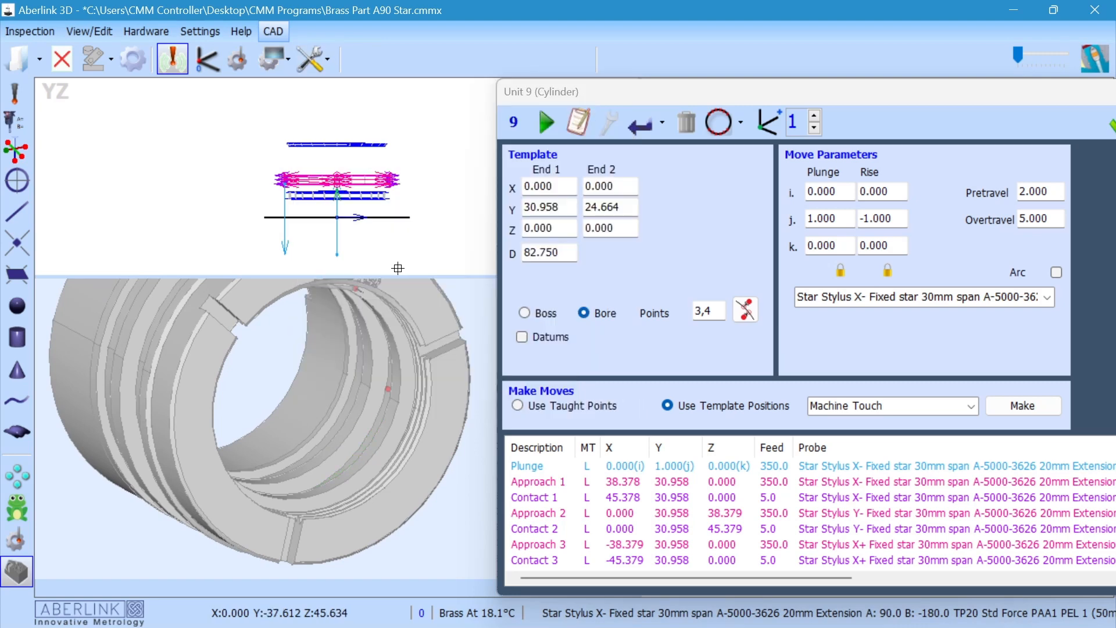
pyautogui.click(314, 59)
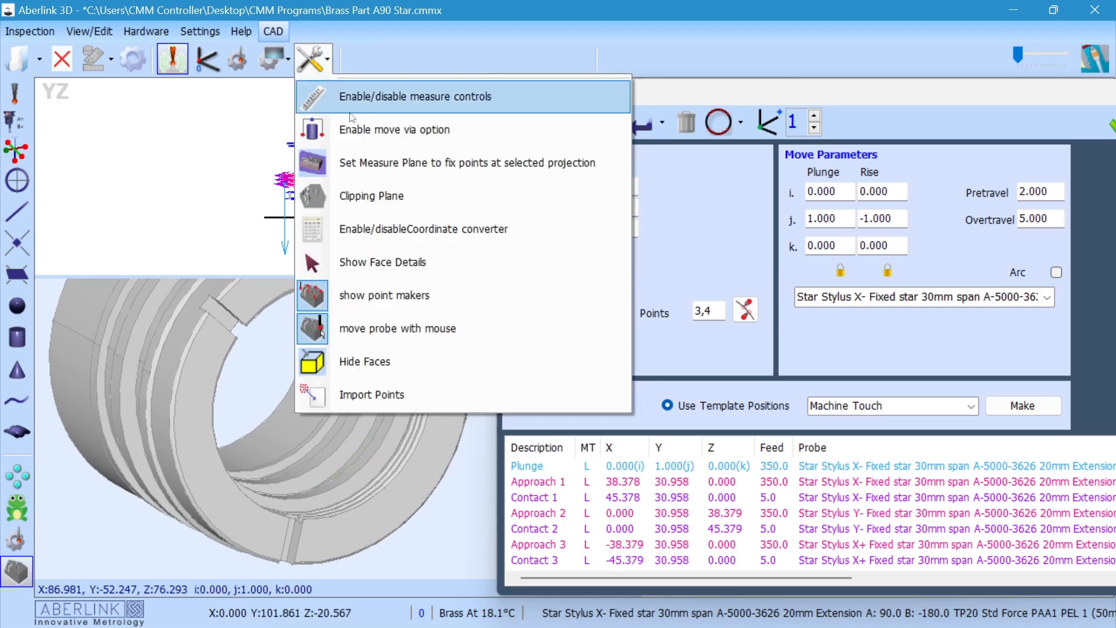
pyautogui.click(380, 271)
pyautogui.click(410, 398)
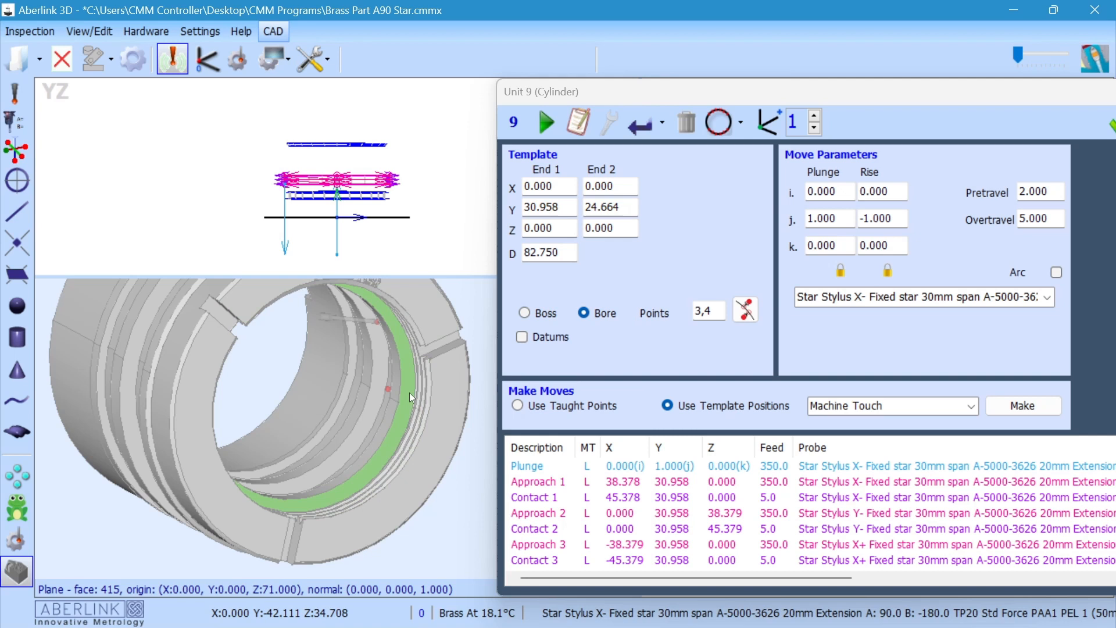
pyautogui.click(440, 390)
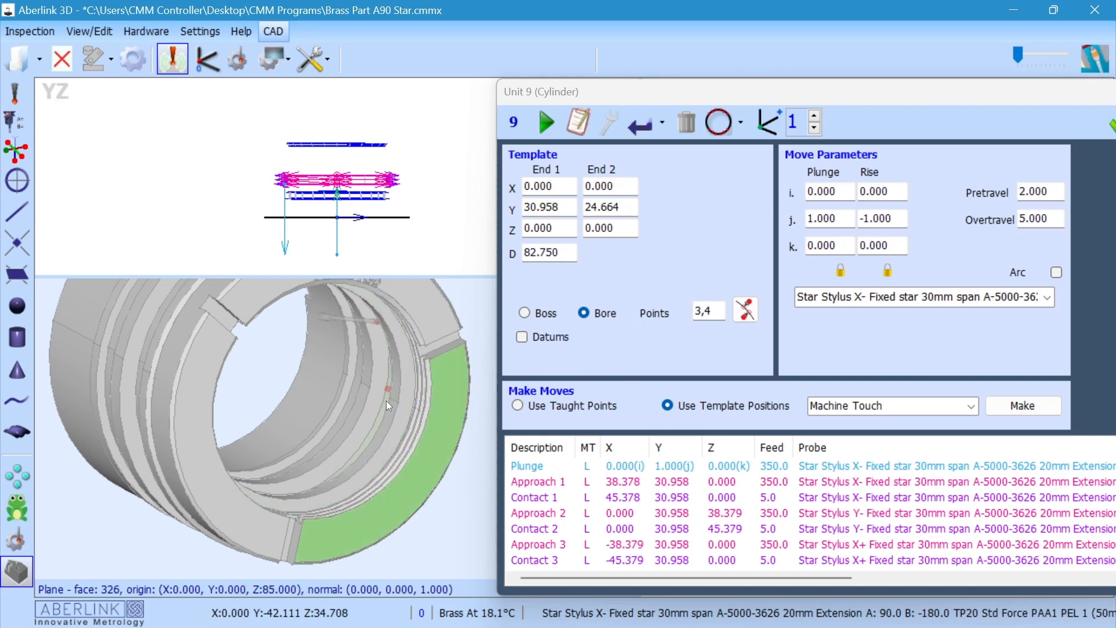
# Step: Maximize the cylinder window and insert a Move Via above Approach 1 in its move list
pyautogui.moveTo(867, 92); pyautogui.dragTo(666, 77)
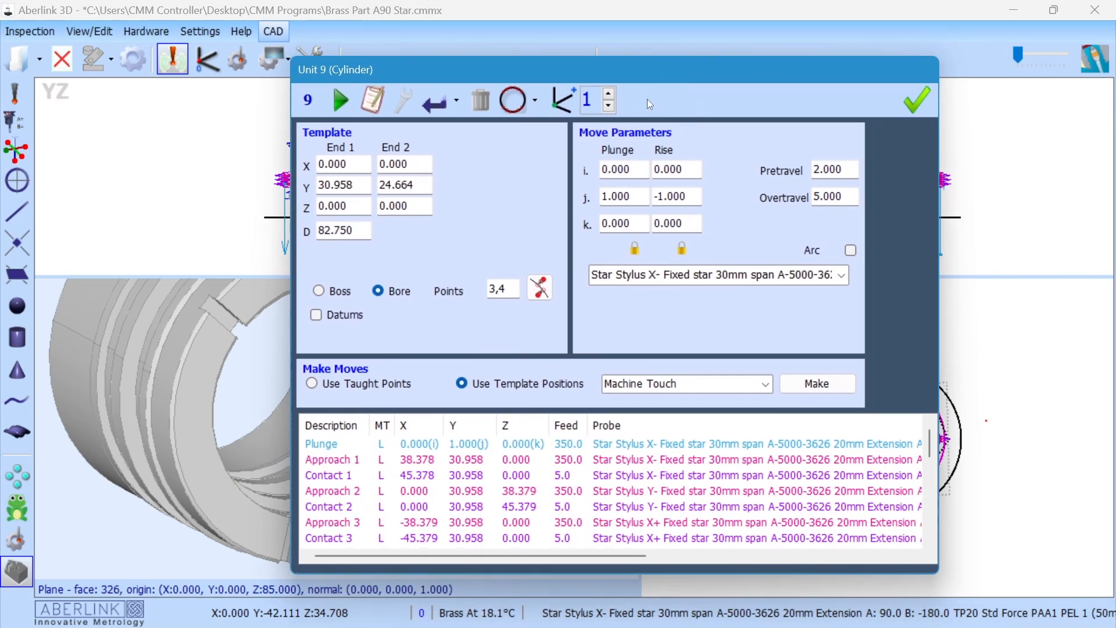
pyautogui.doubleClick(637, 72)
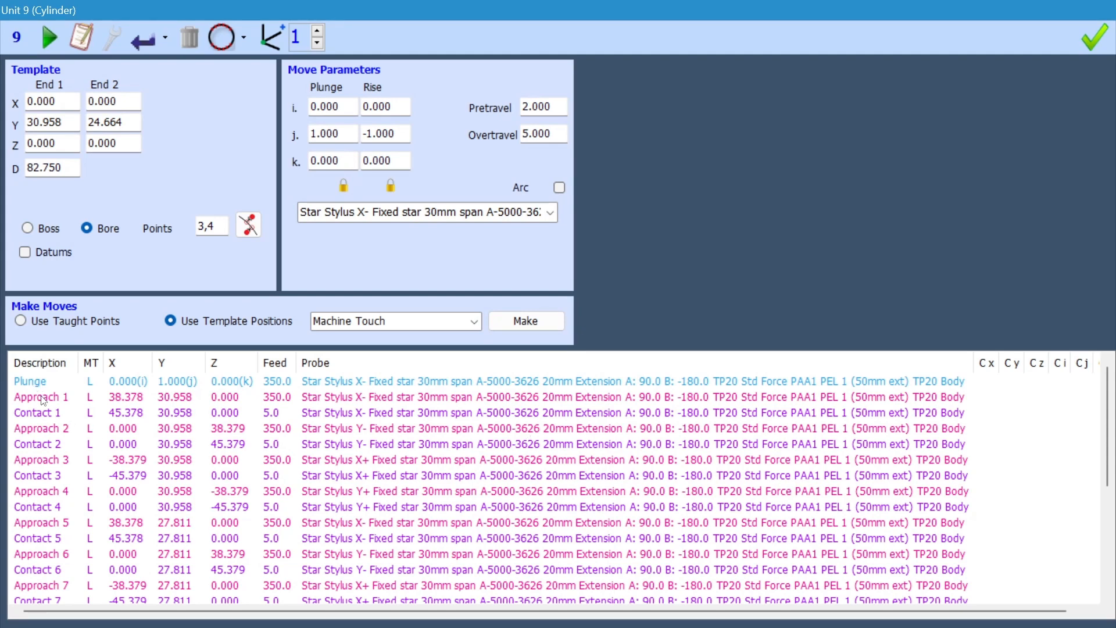
pyautogui.scroll(-4, 161, 430)
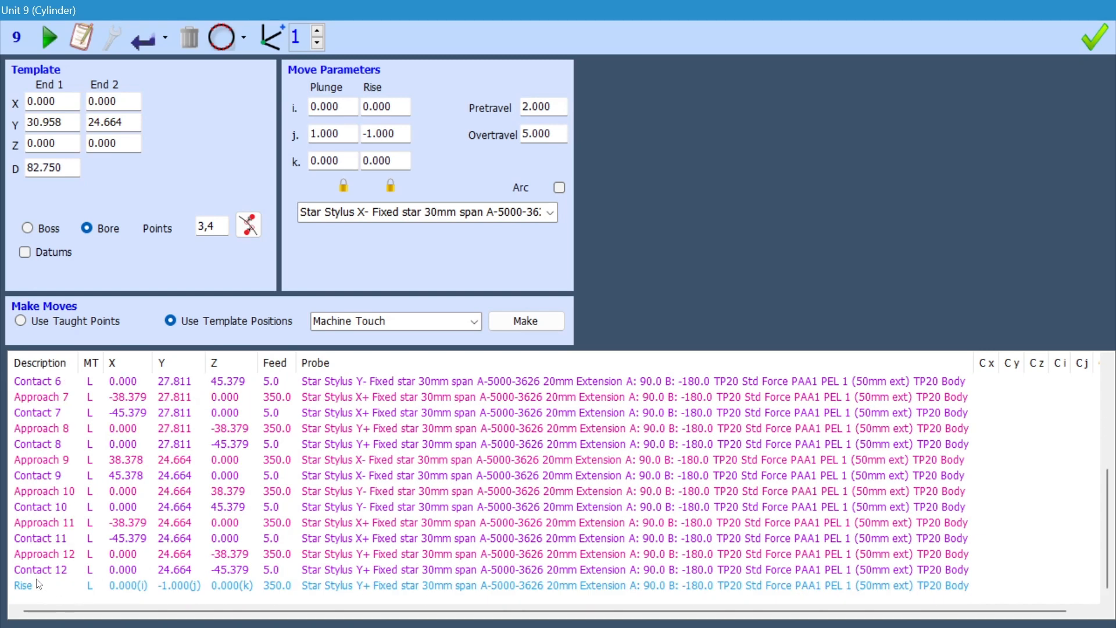
pyautogui.scroll(4, 184, 497)
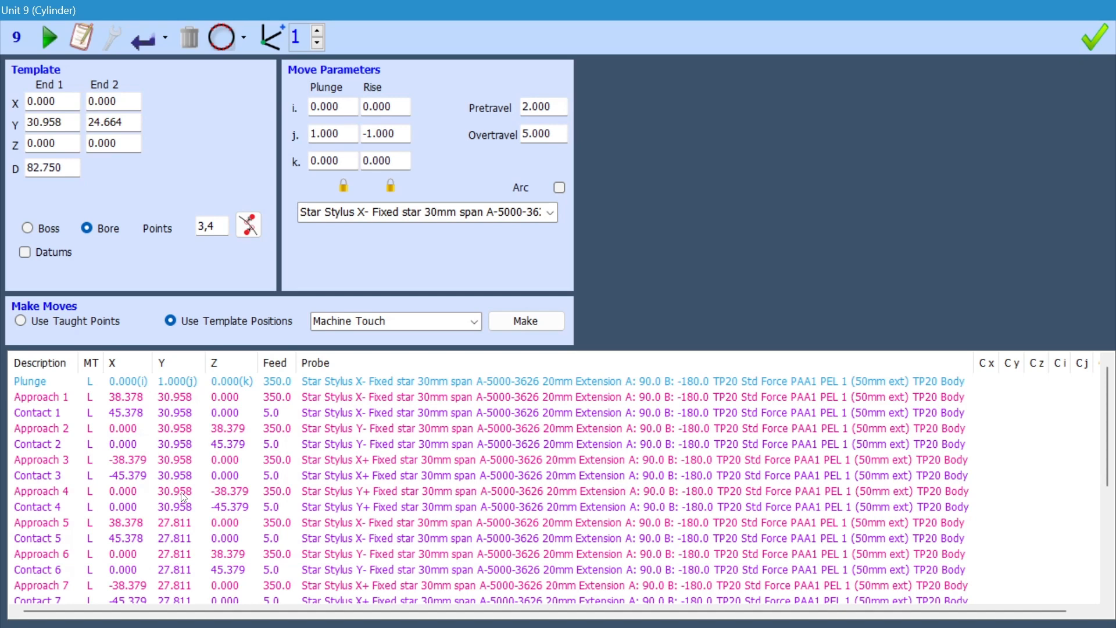
pyautogui.rightClick(53, 401)
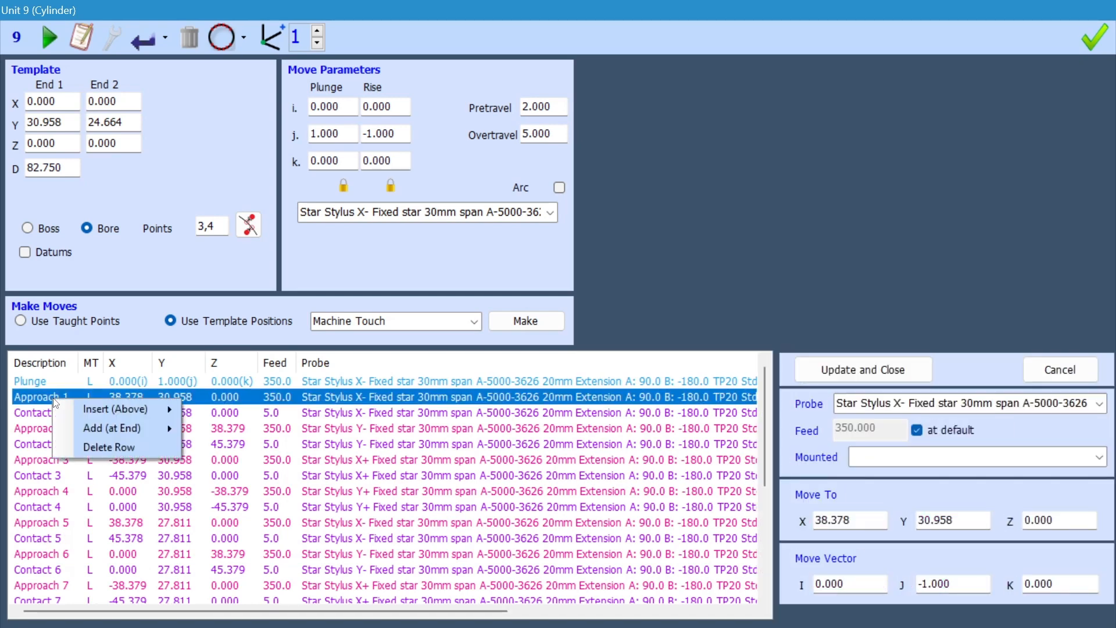
pyautogui.moveTo(111, 410)
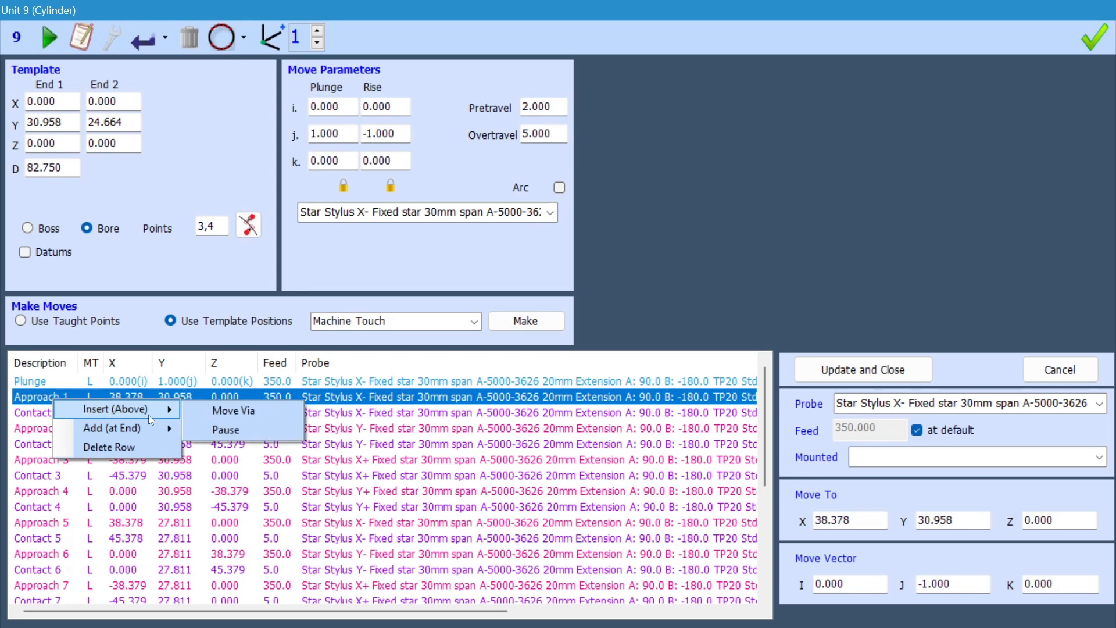
pyautogui.click(195, 414)
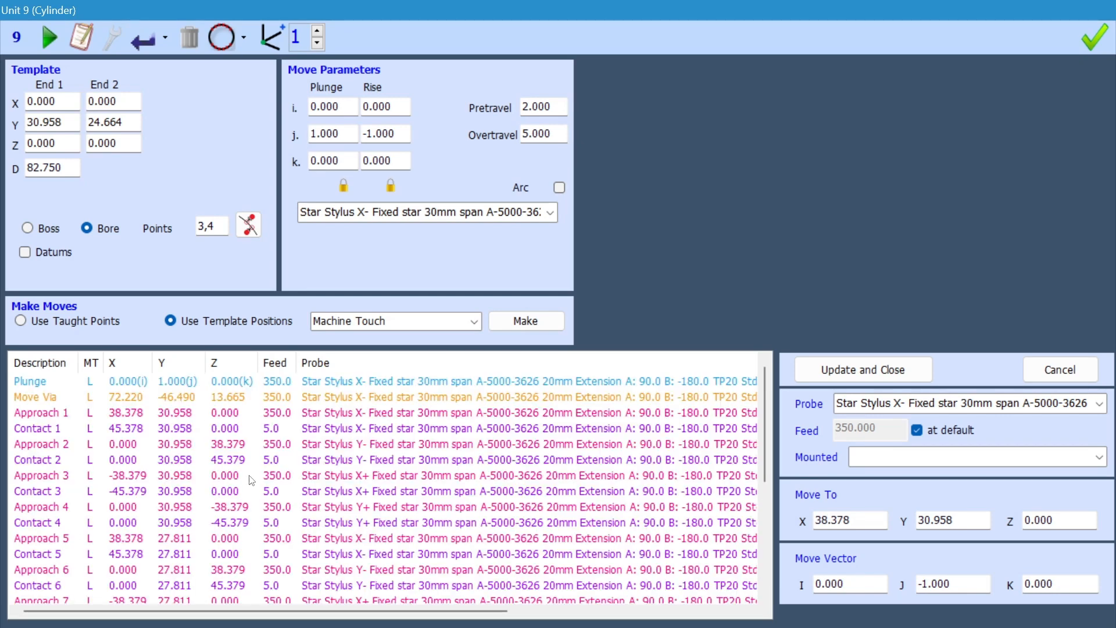
# Step: Insert a Move Via above the Rise move at the end of the cylinder's move list
pyautogui.scroll(-5, 294, 436)
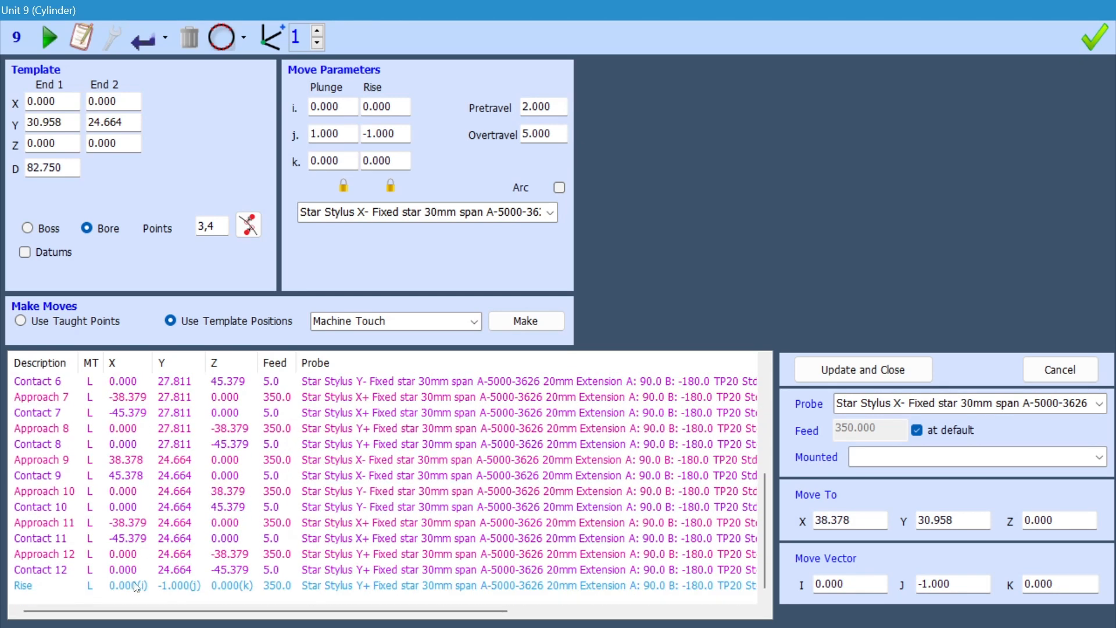
pyautogui.rightClick(53, 587)
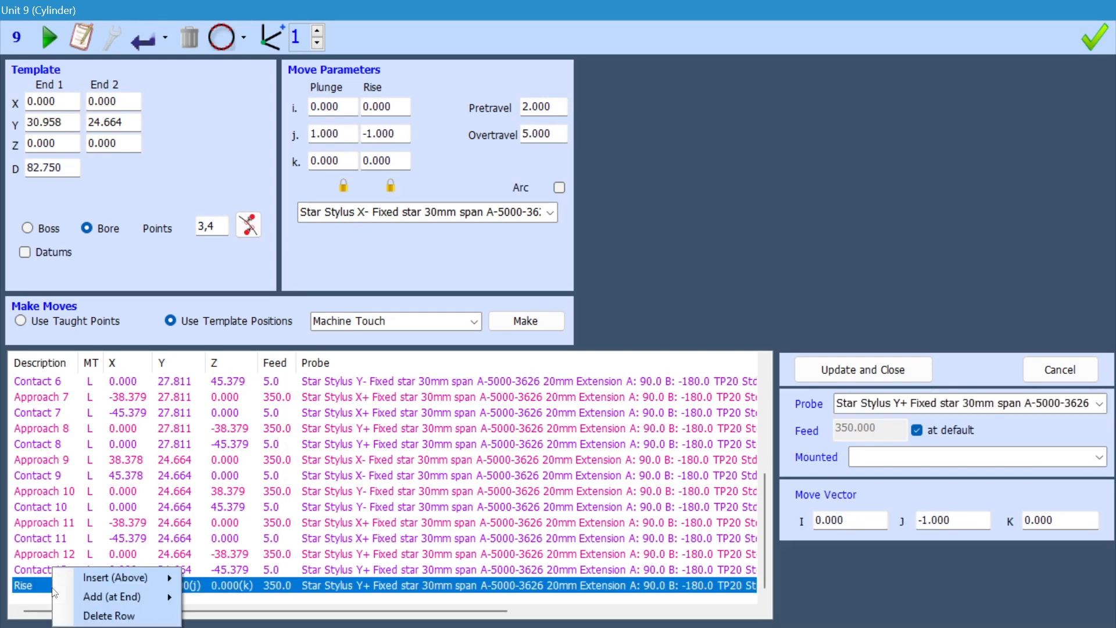
pyautogui.moveTo(88, 577)
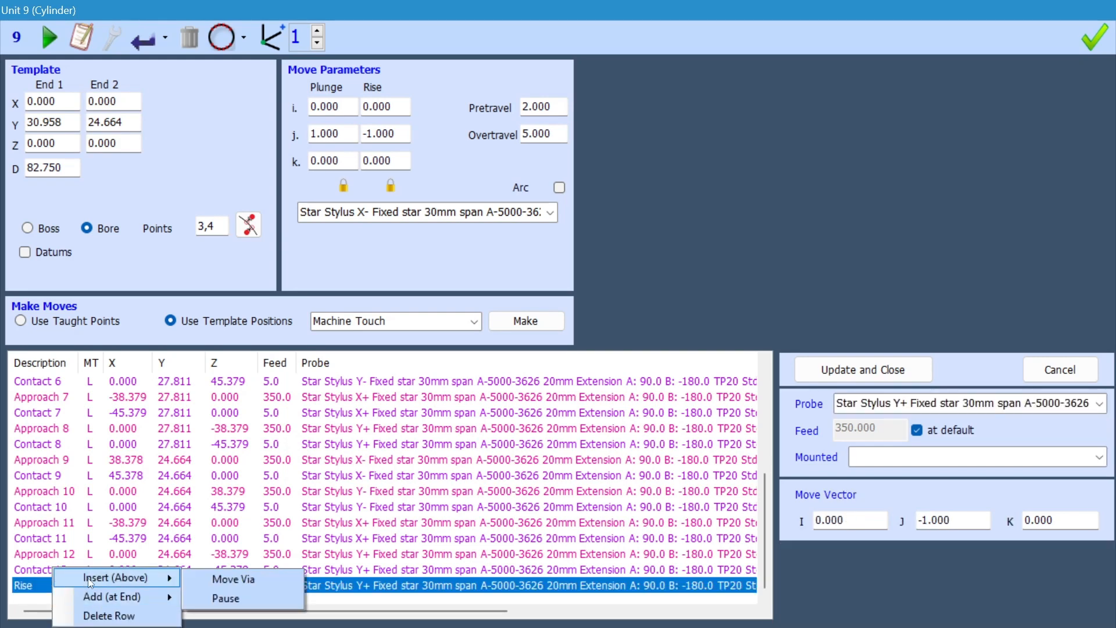
pyautogui.click(203, 578)
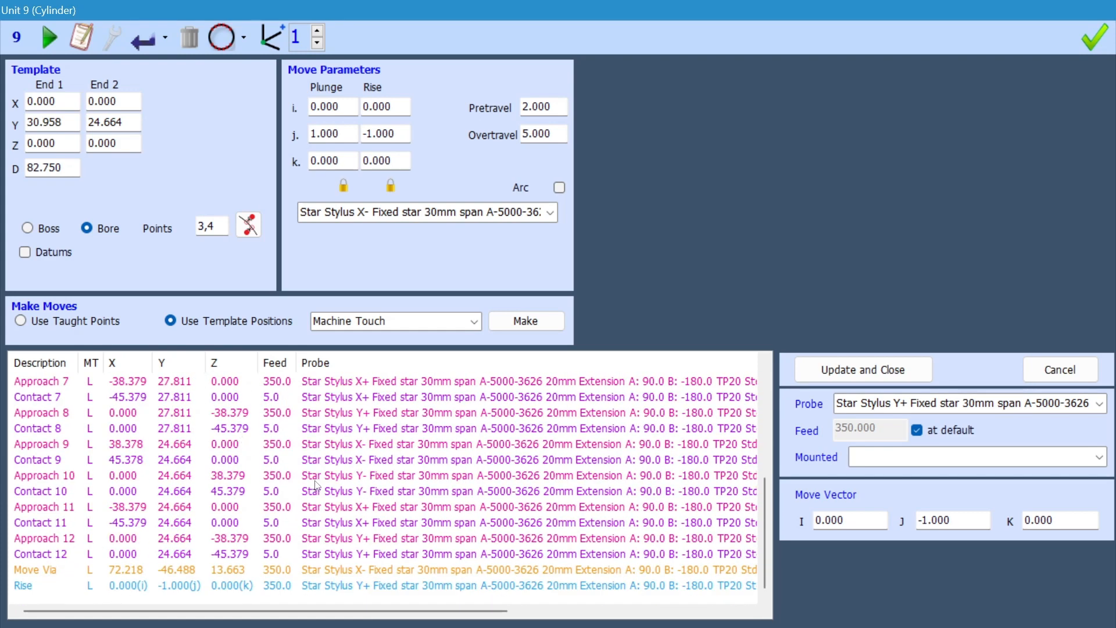
# Step: Set the Move Via above Approach 1 to X 20.0, Y 30.958 and Z 0, and apply the update
pyautogui.scroll(5, 314, 487)
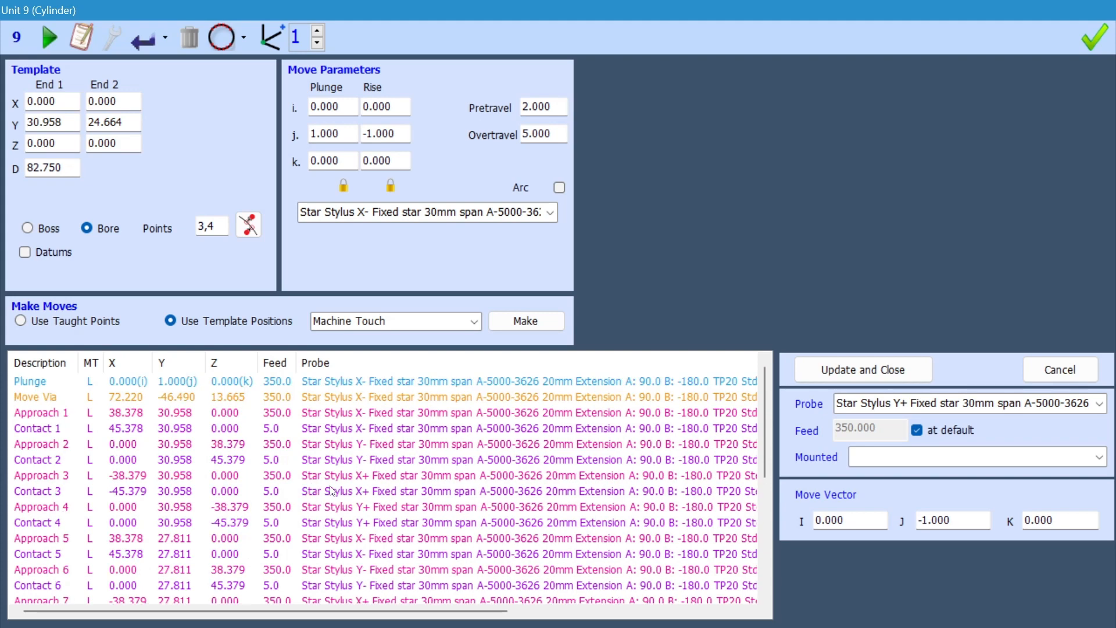
pyautogui.click(311, 396)
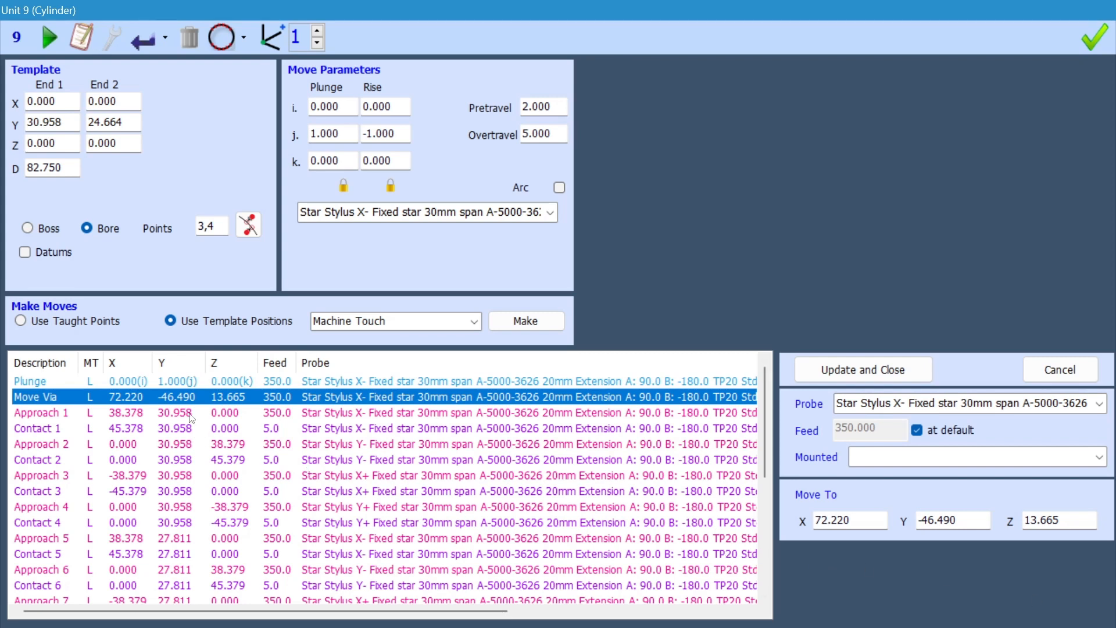
pyautogui.click(979, 519)
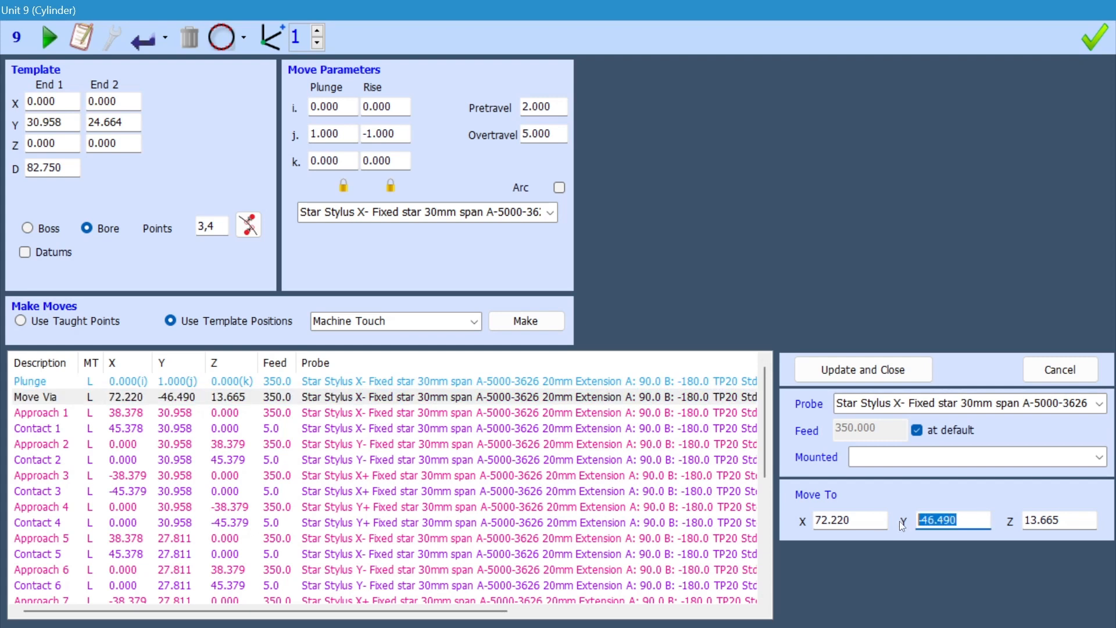
pyautogui.click(822, 521)
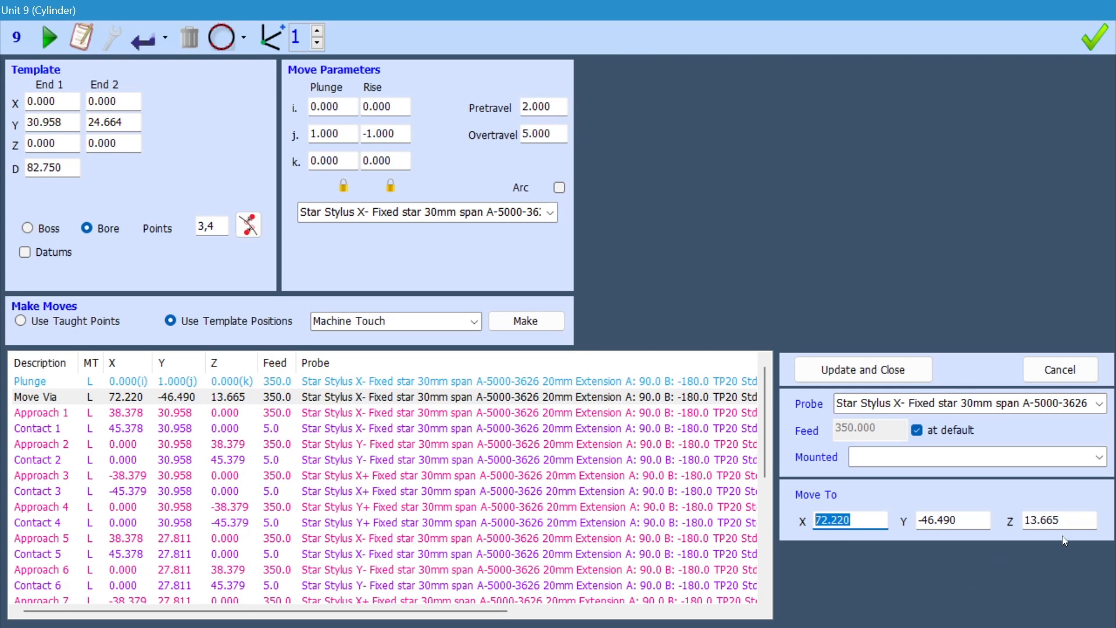
pyautogui.click(1023, 518)
pyautogui.write('0')
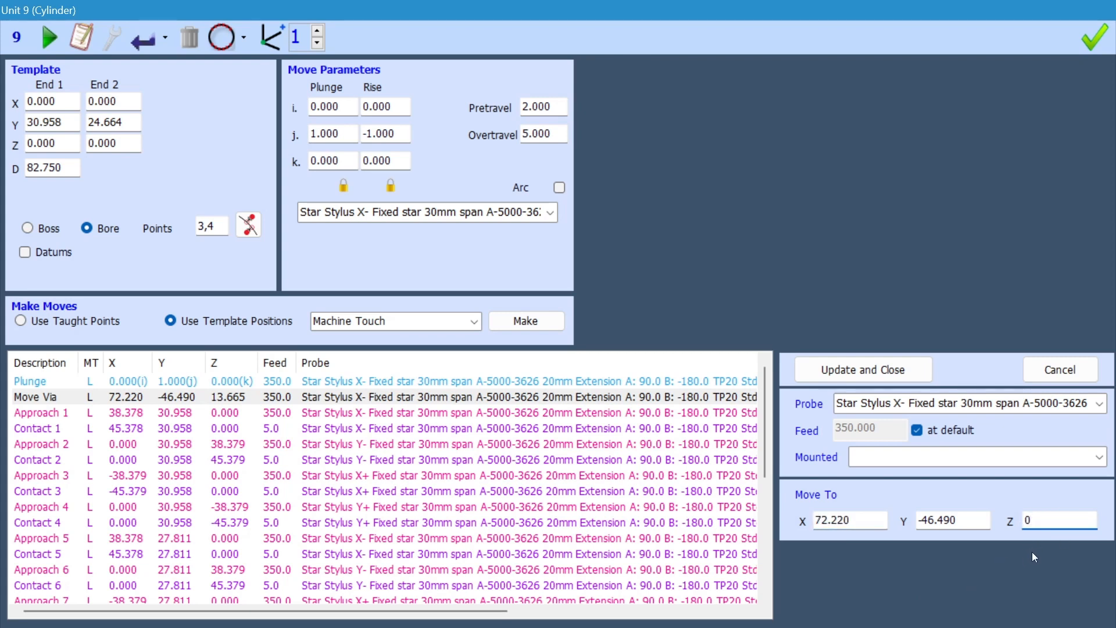
pyautogui.doubleClick(981, 520)
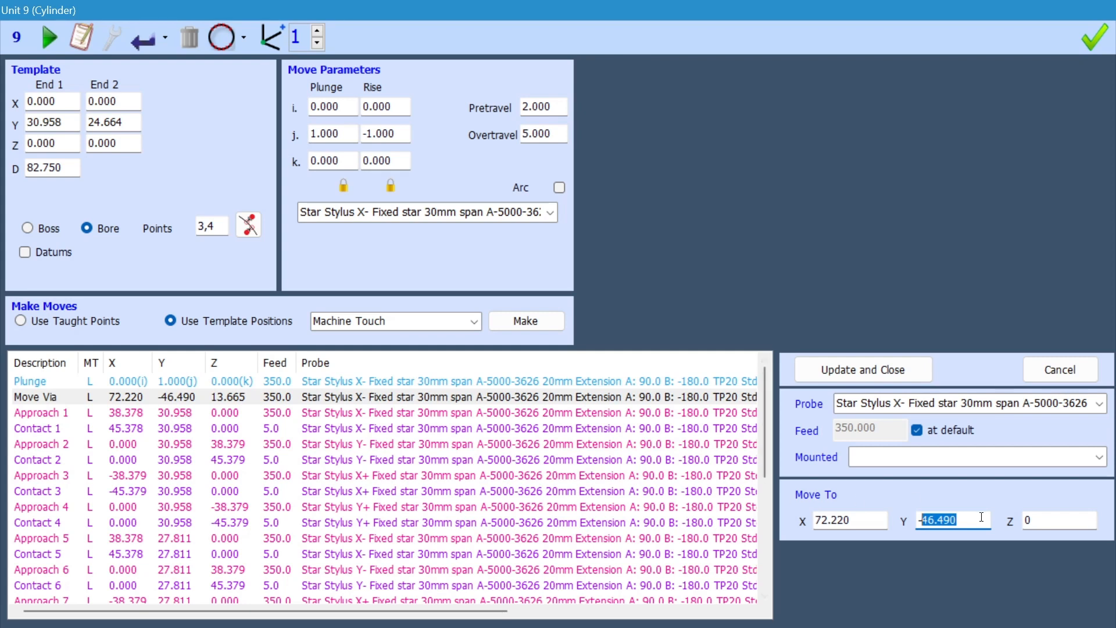
pyautogui.write('30.958')
pyautogui.click(874, 517)
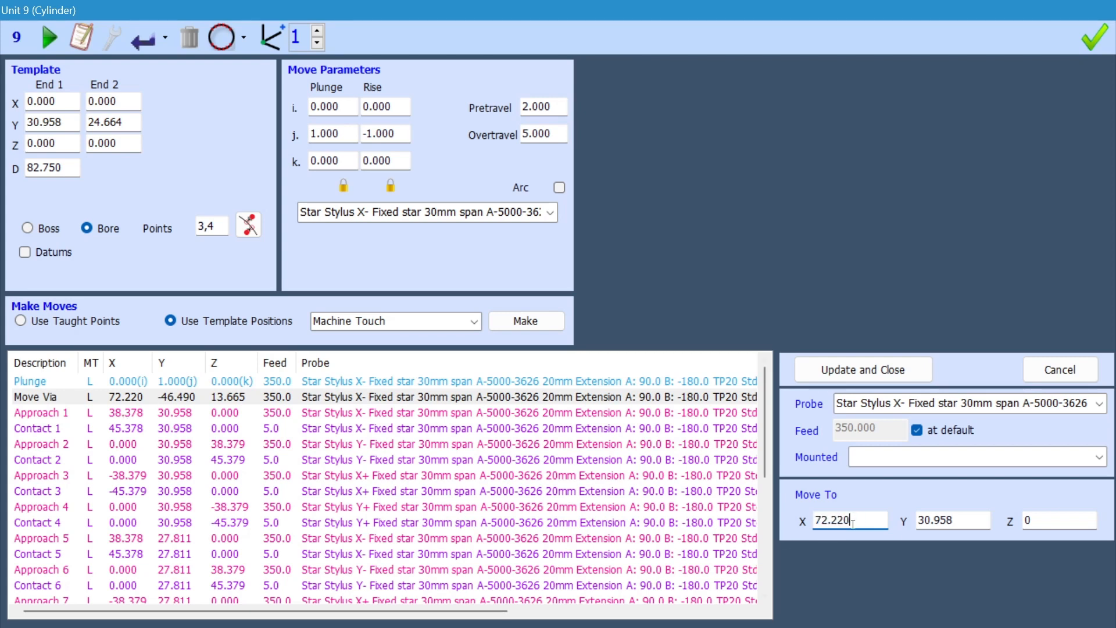
pyautogui.write('20.0')
pyautogui.click(881, 372)
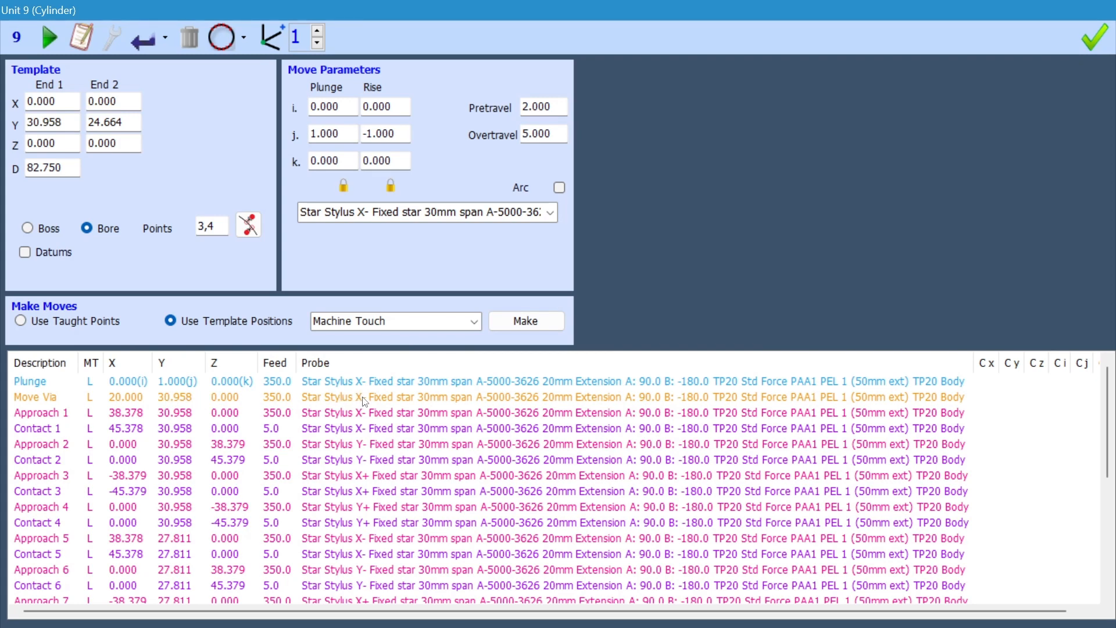
# Step: Change the probe of the Move Via above Rise to the Star Stylus Y+ Fixed star 30mm span tip
pyautogui.scroll(-5, 364, 401)
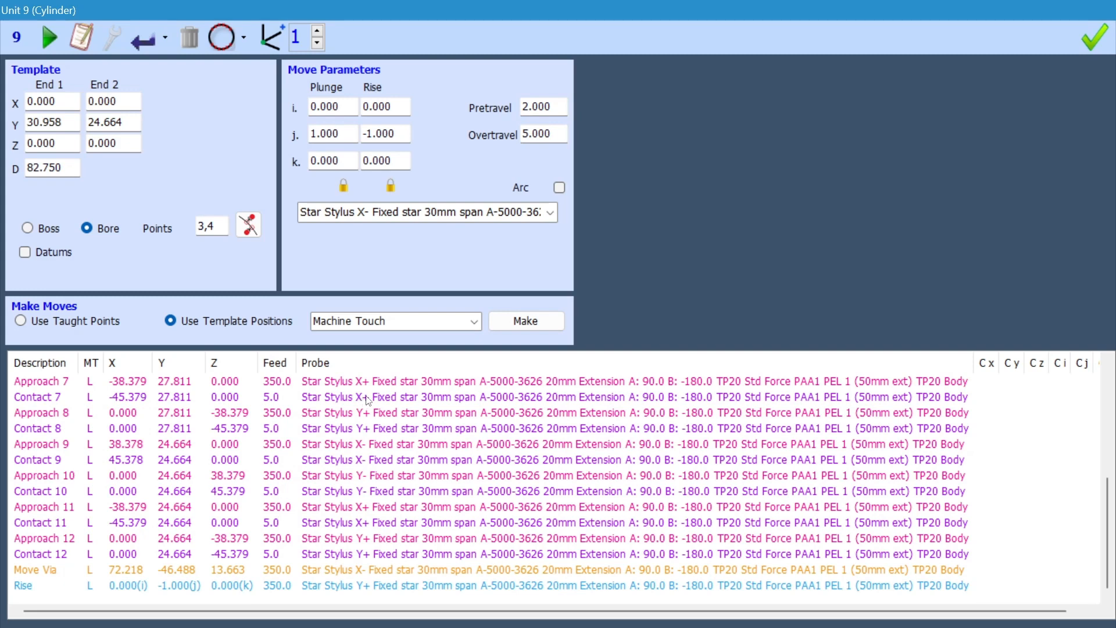
pyautogui.click(237, 572)
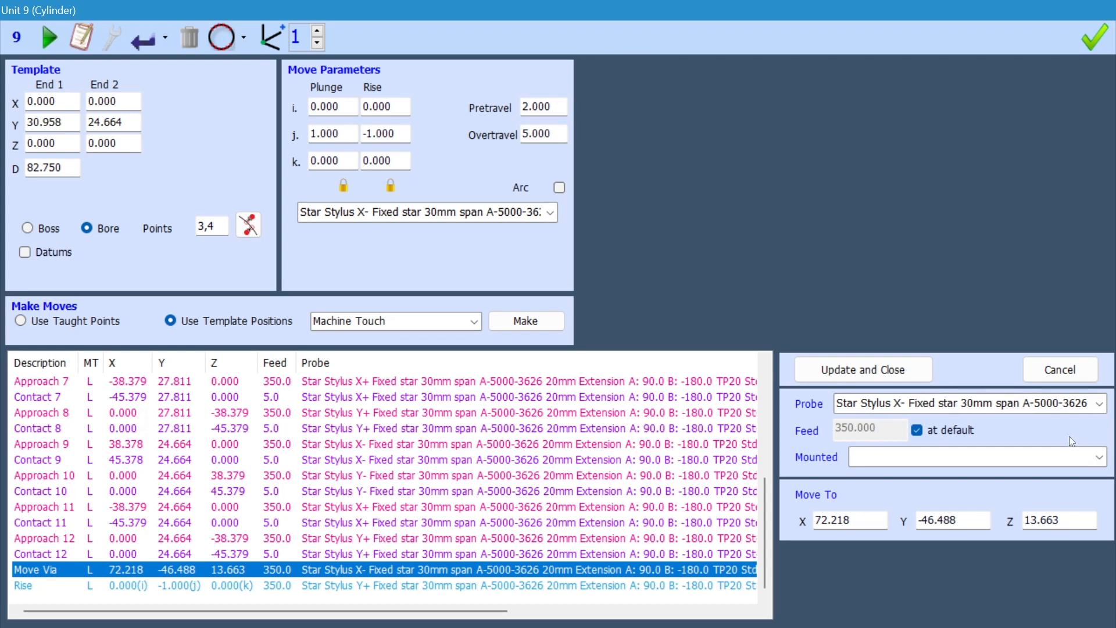
pyautogui.click(1100, 404)
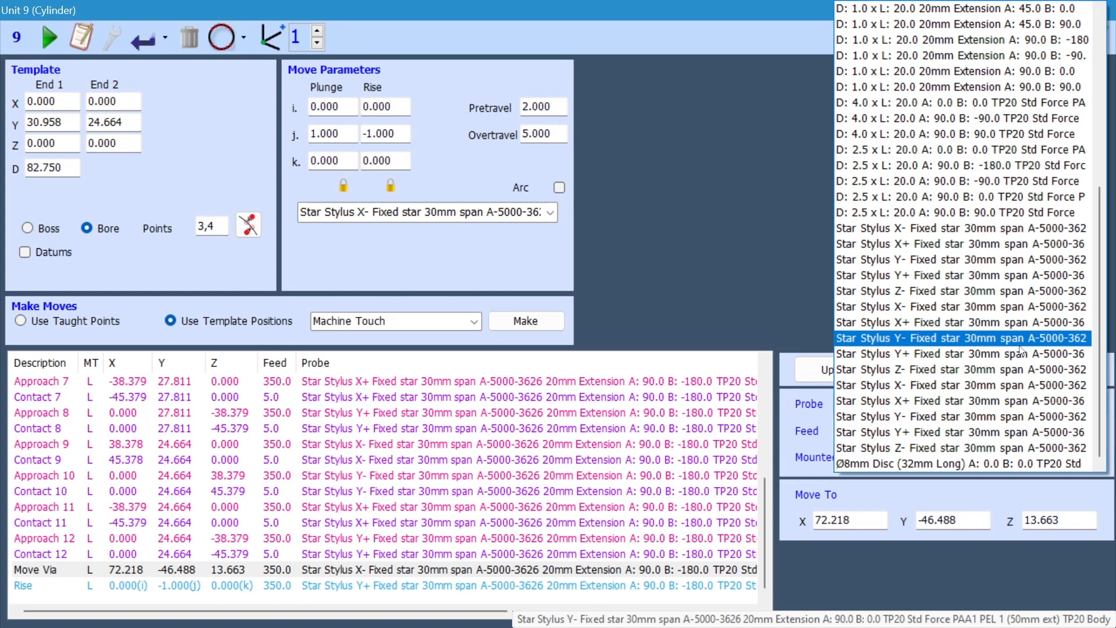
pyautogui.click(924, 432)
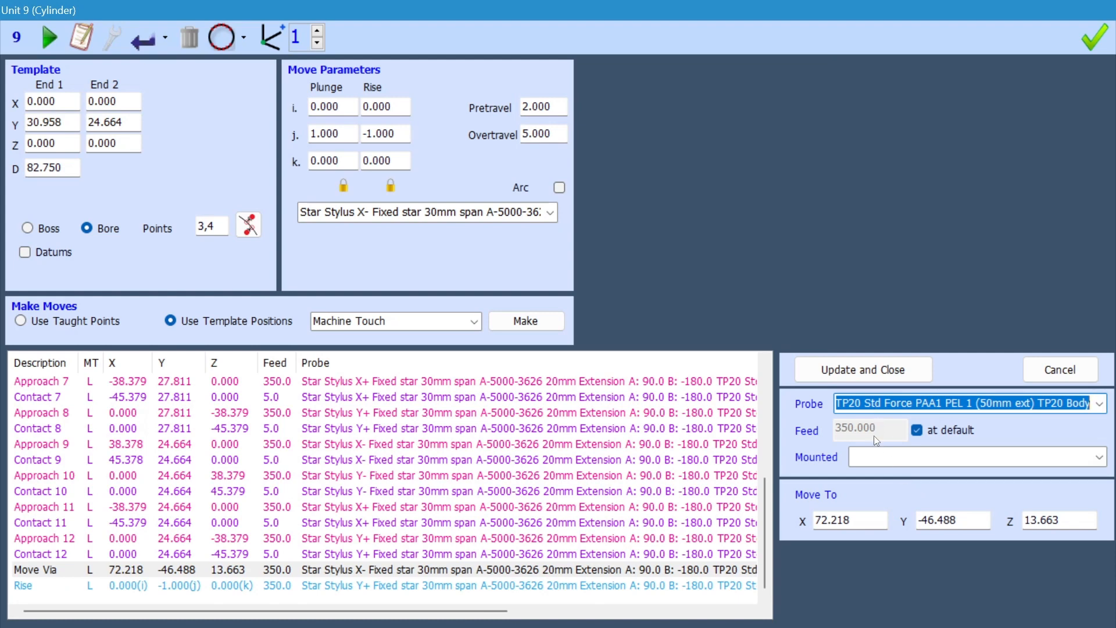
# Step: Set the Move Via above Rise to X 0, Y 24.664 and Z -20.0, and apply the update
pyautogui.click(865, 514)
pyautogui.click(938, 520)
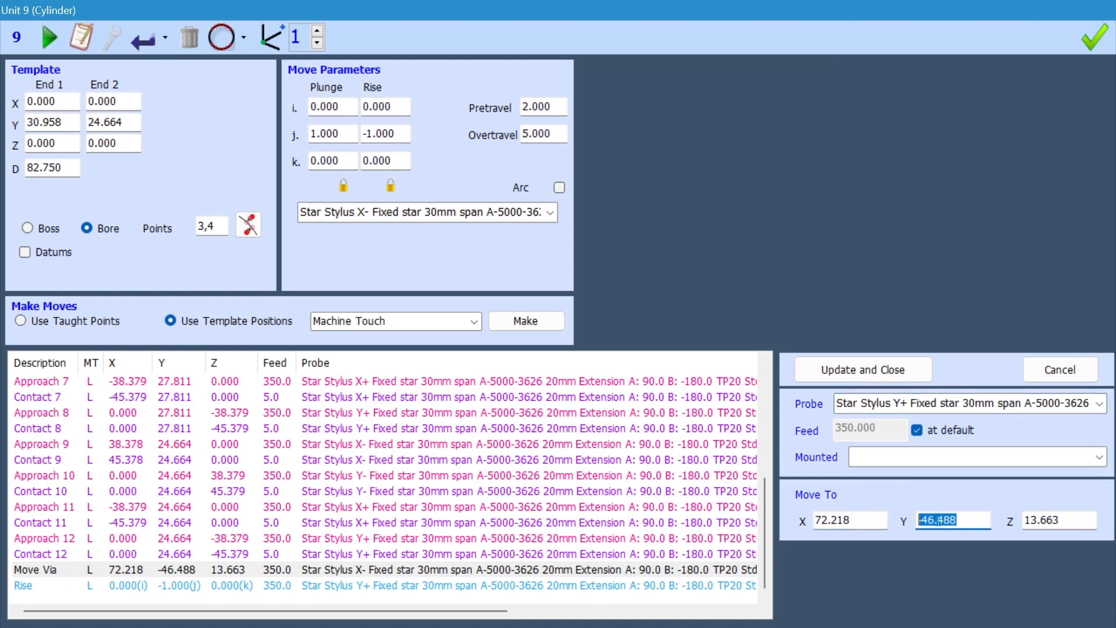
pyautogui.click(1073, 519)
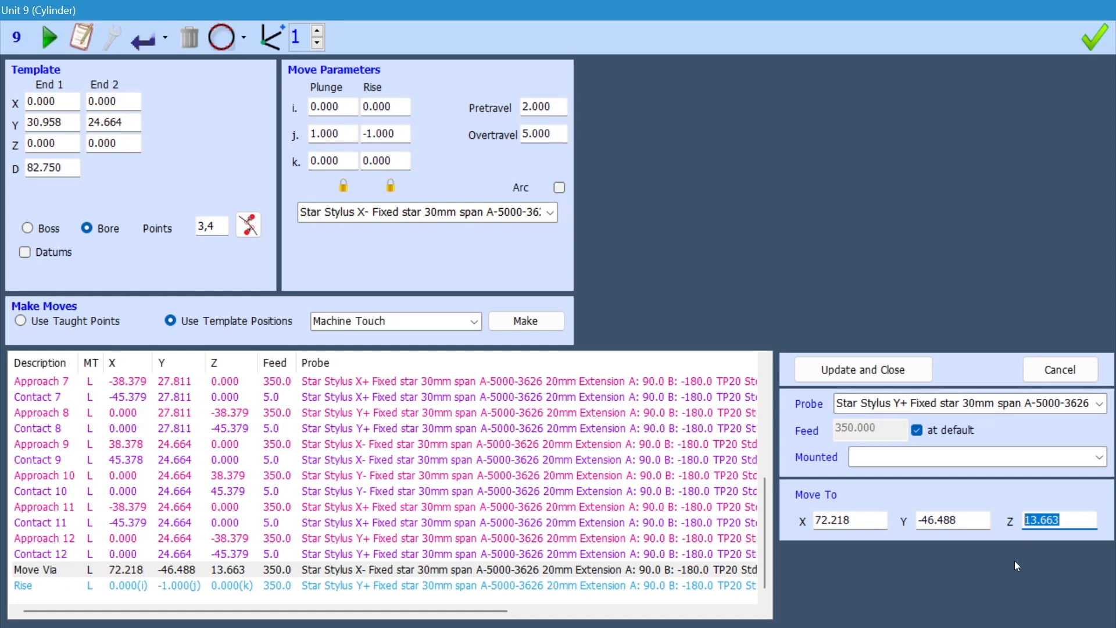
pyautogui.moveTo(965, 521); pyautogui.dragTo(902, 521)
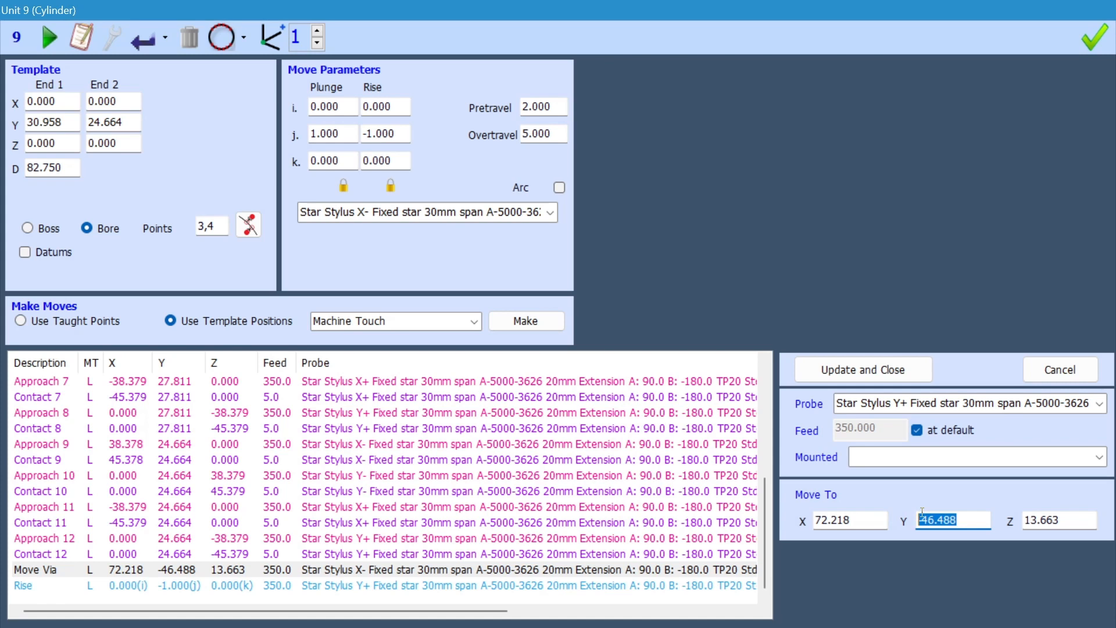
pyautogui.write('24.664')
pyautogui.doubleClick(860, 521)
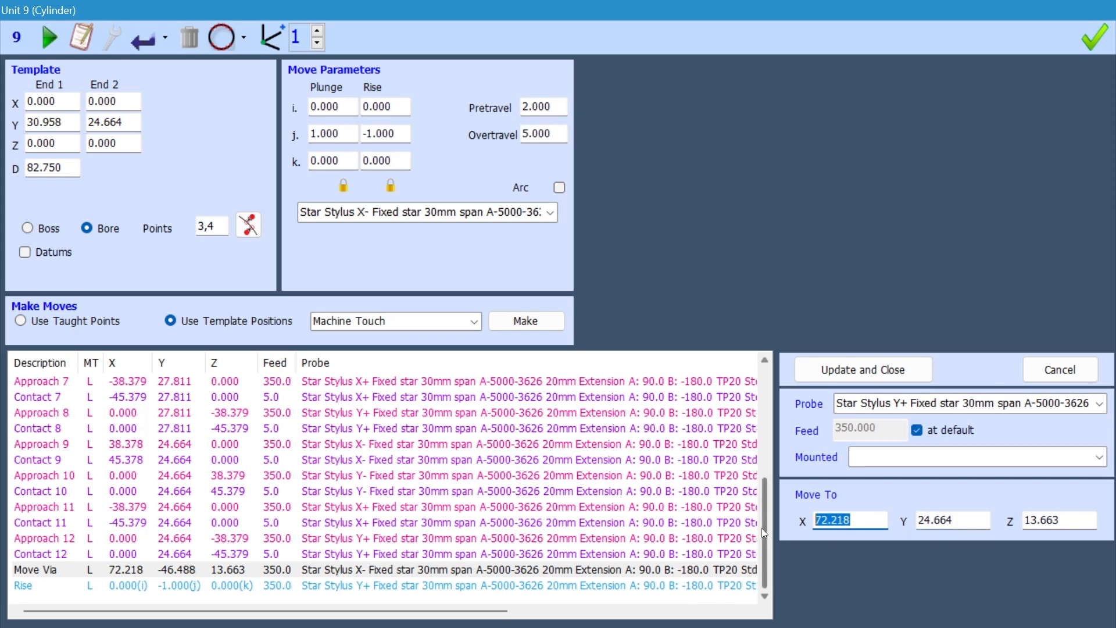
pyautogui.write('0')
pyautogui.moveTo(1064, 520); pyautogui.dragTo(1012, 532)
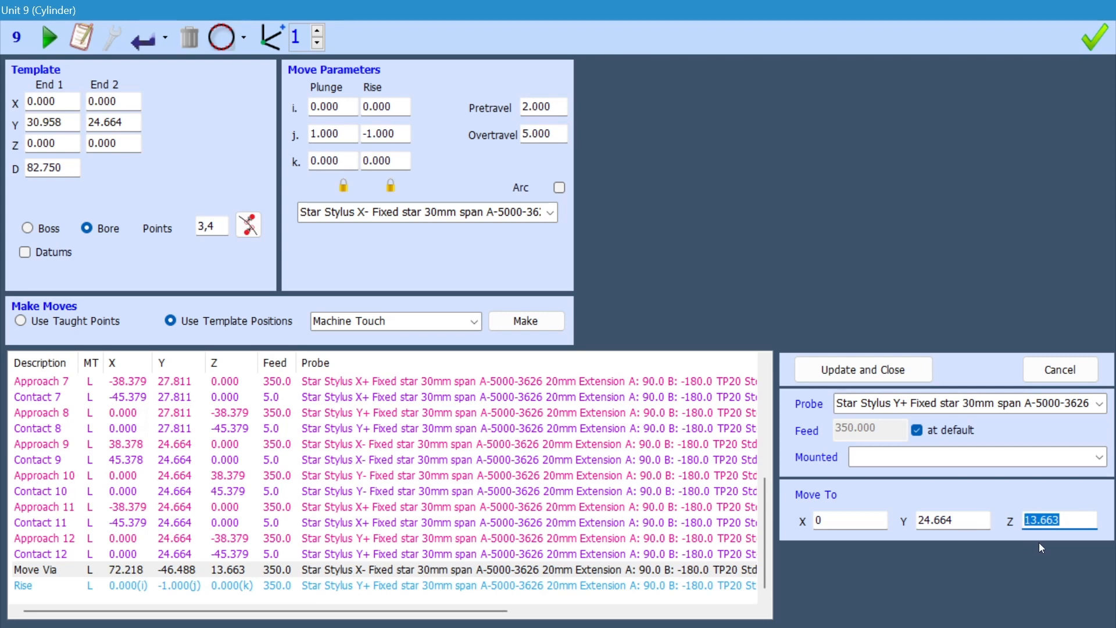
pyautogui.write('-20.0')
pyautogui.click(879, 375)
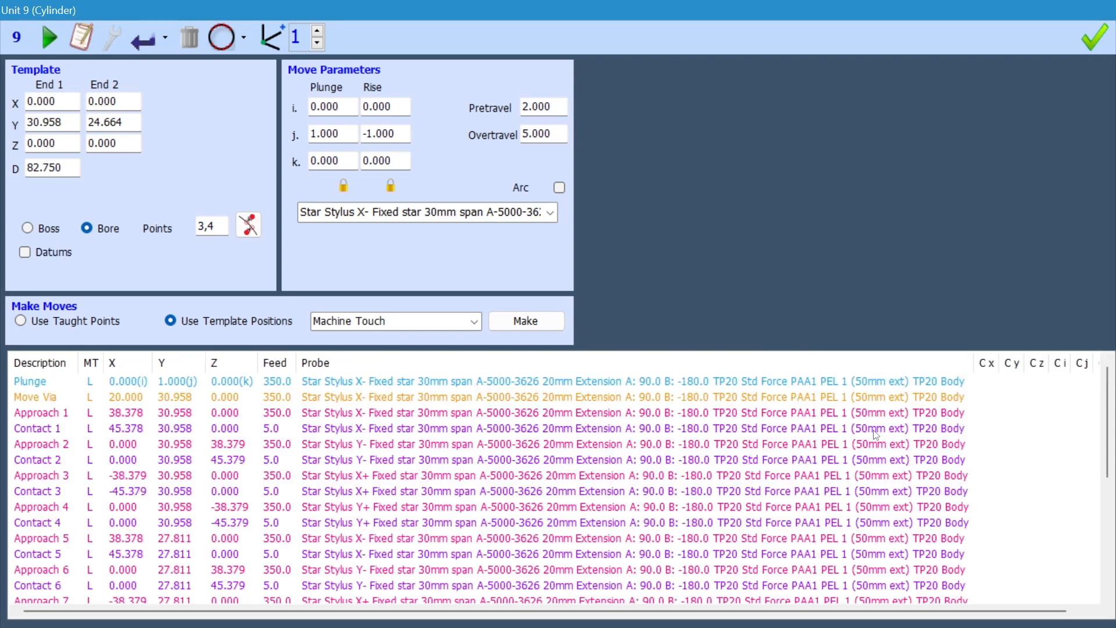
# Step: Restore and shift the cylinder window clear of the drawing views, and examine the entry and exit paths through the bore
pyautogui.doubleClick(580, 11)
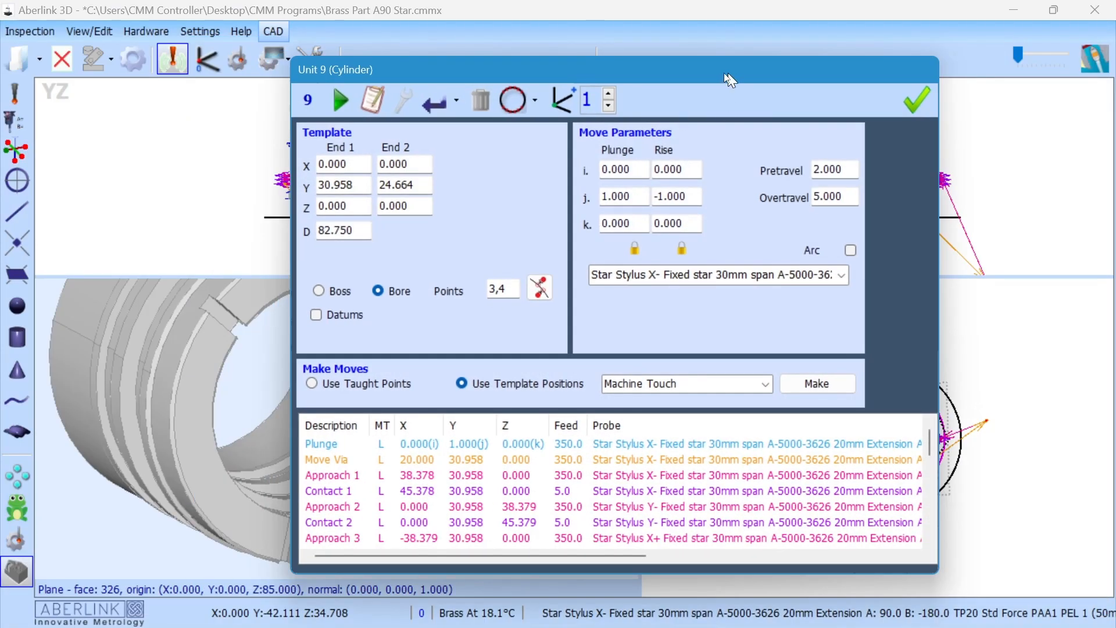
pyautogui.moveTo(729, 80); pyautogui.dragTo(467, 66)
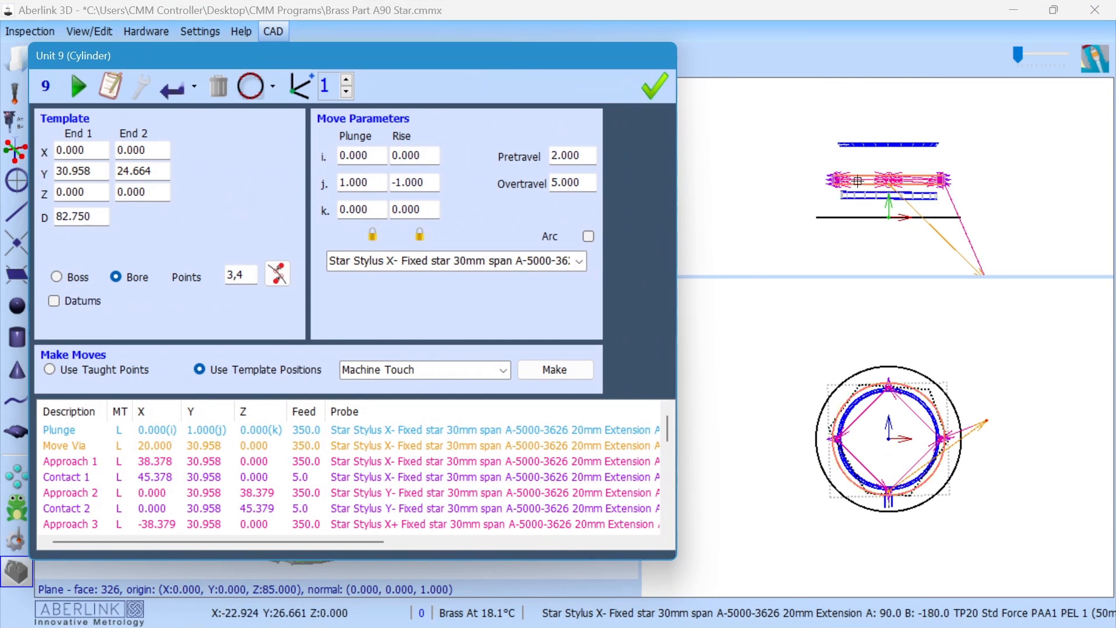
pyautogui.scroll(-2, 857, 180)
pyautogui.scroll(1, 867, 189)
pyautogui.scroll(2, 868, 190)
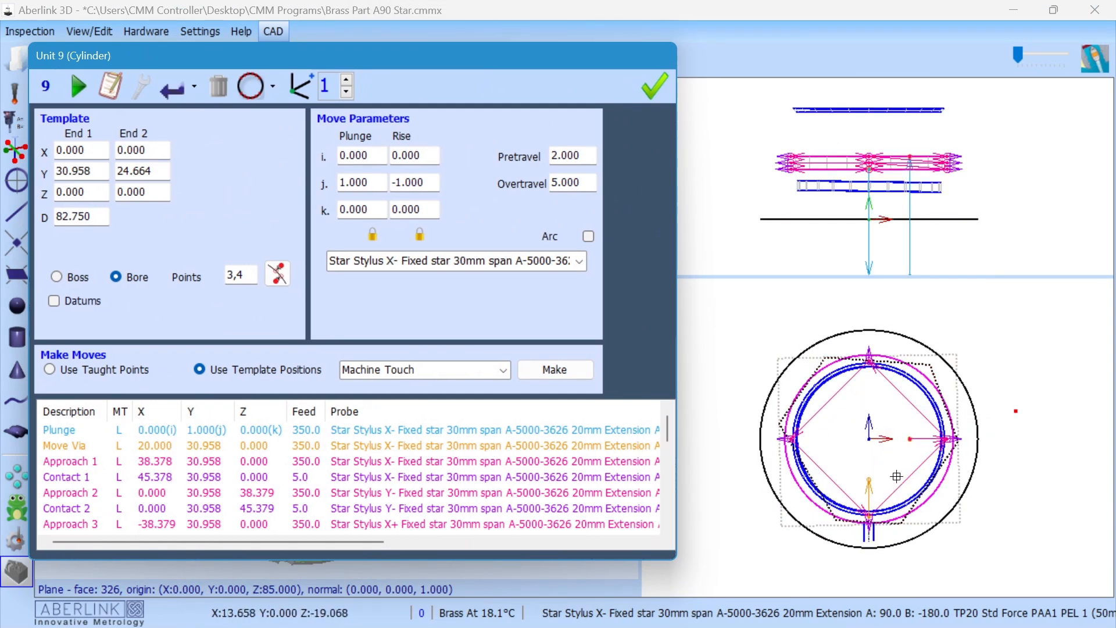
pyautogui.scroll(2, 896, 477)
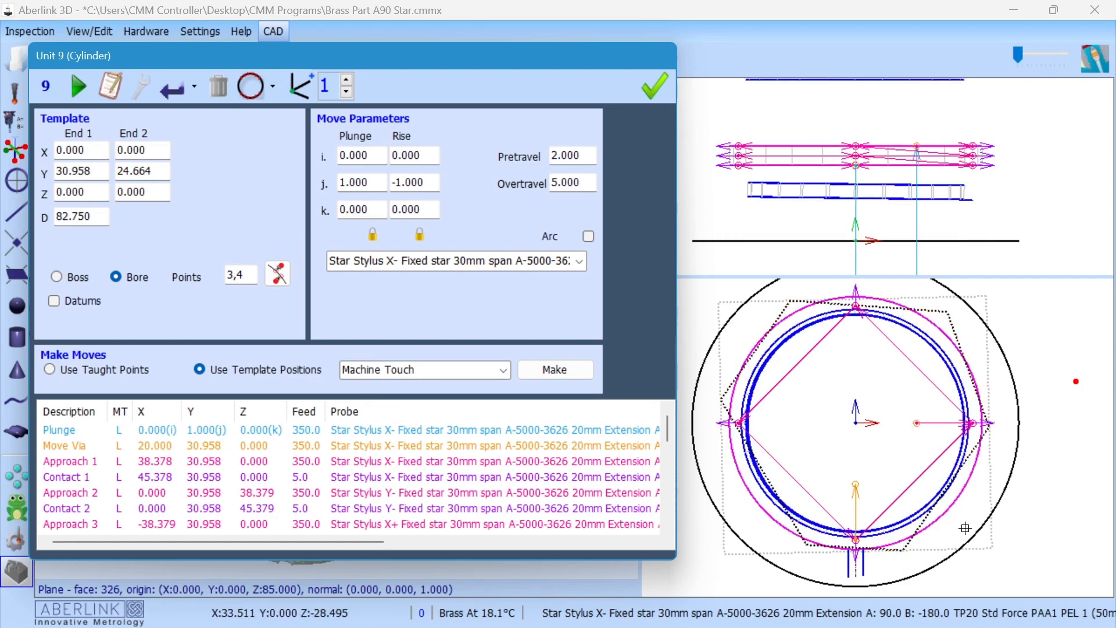
pyautogui.scroll(-2, 930, 196)
pyautogui.scroll(-2, 926, 186)
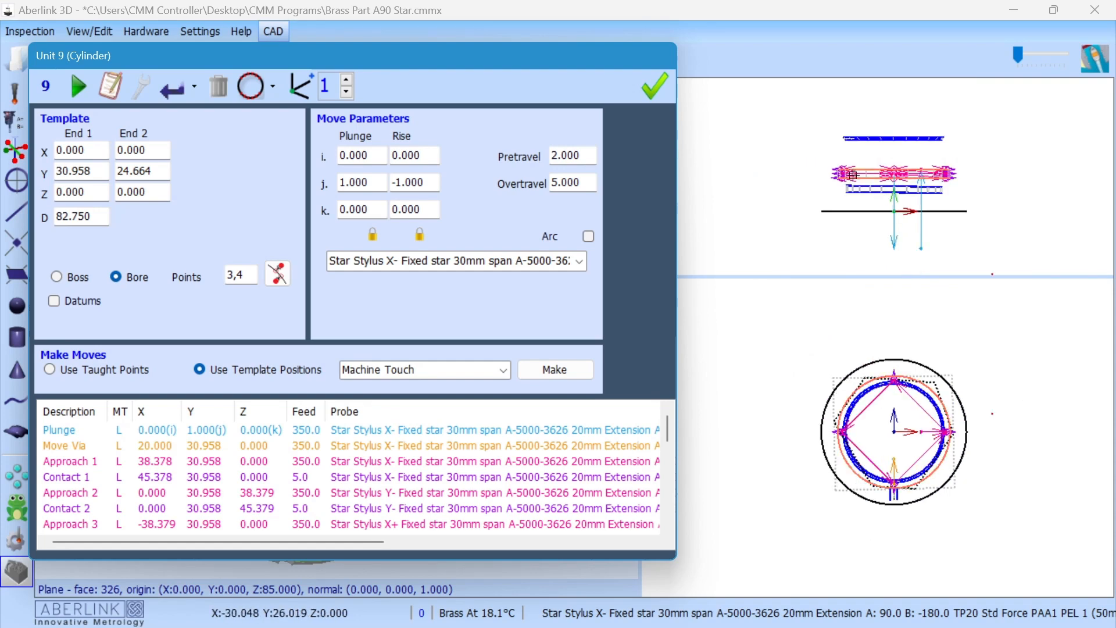
# Step: Switch the cylinder window to its graphical view showing the probe path, and run the measurement of unit 9
pyautogui.click(247, 87)
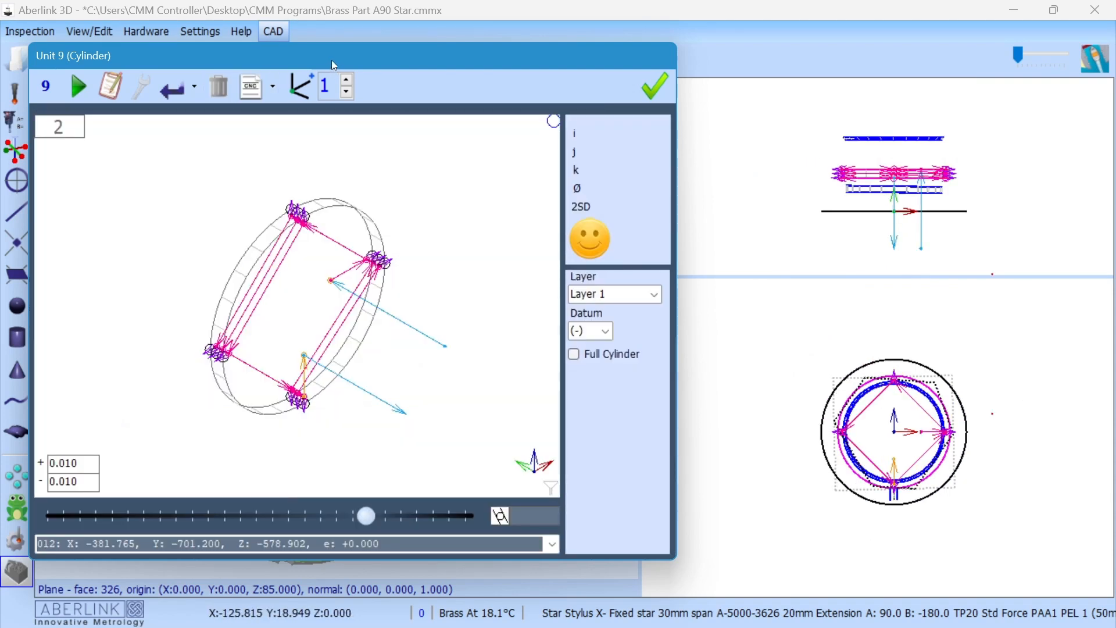
pyautogui.moveTo(334, 62); pyautogui.dragTo(322, 56)
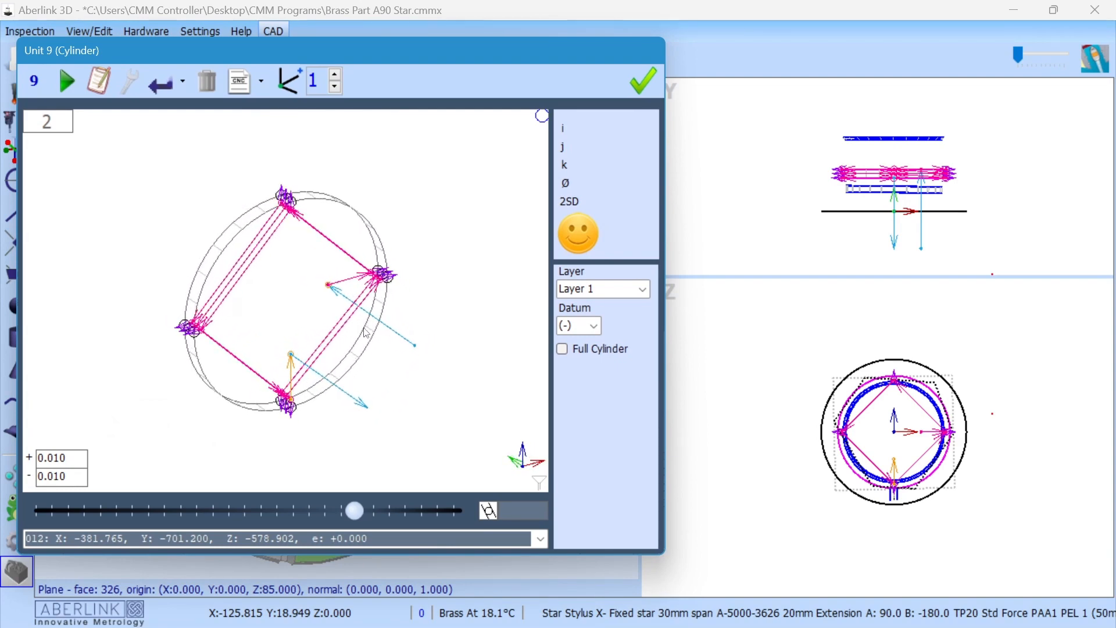
pyautogui.moveTo(307, 626)
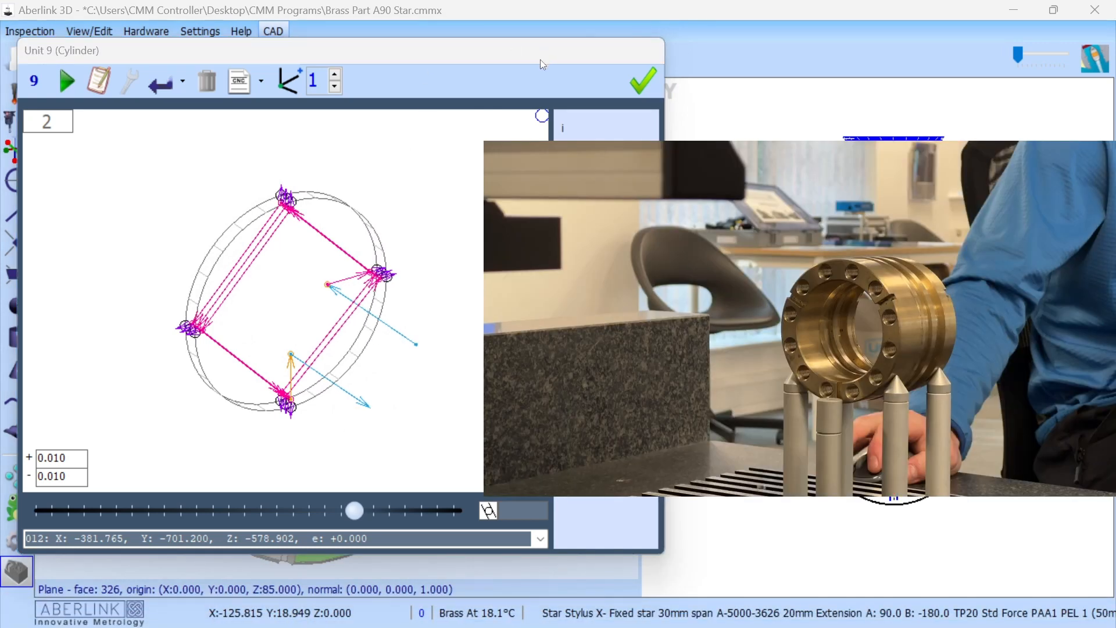
pyautogui.click(67, 79)
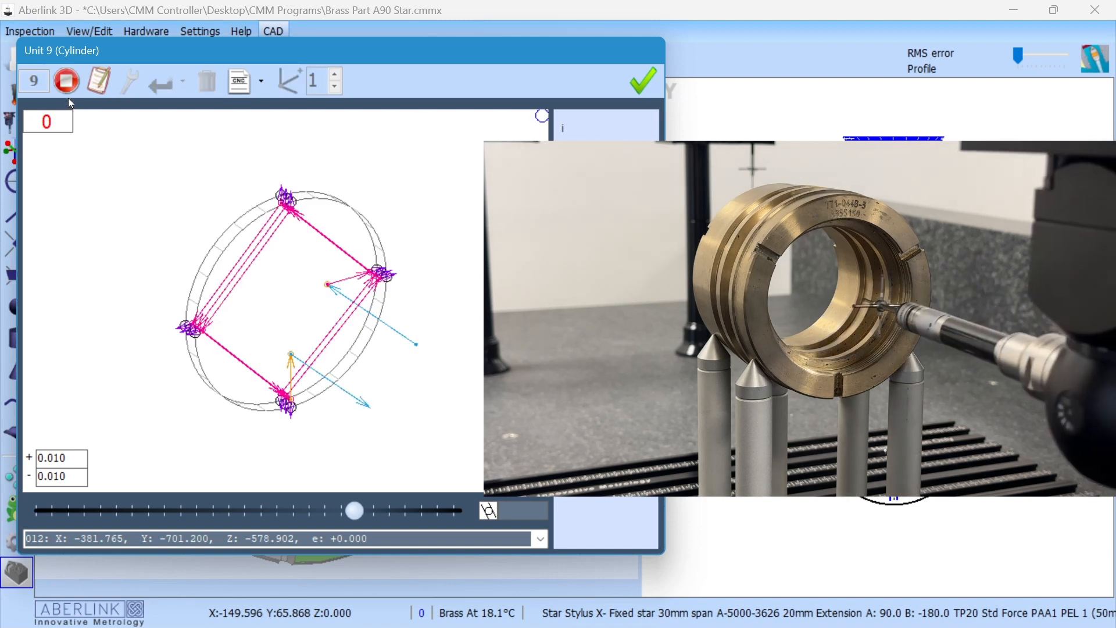